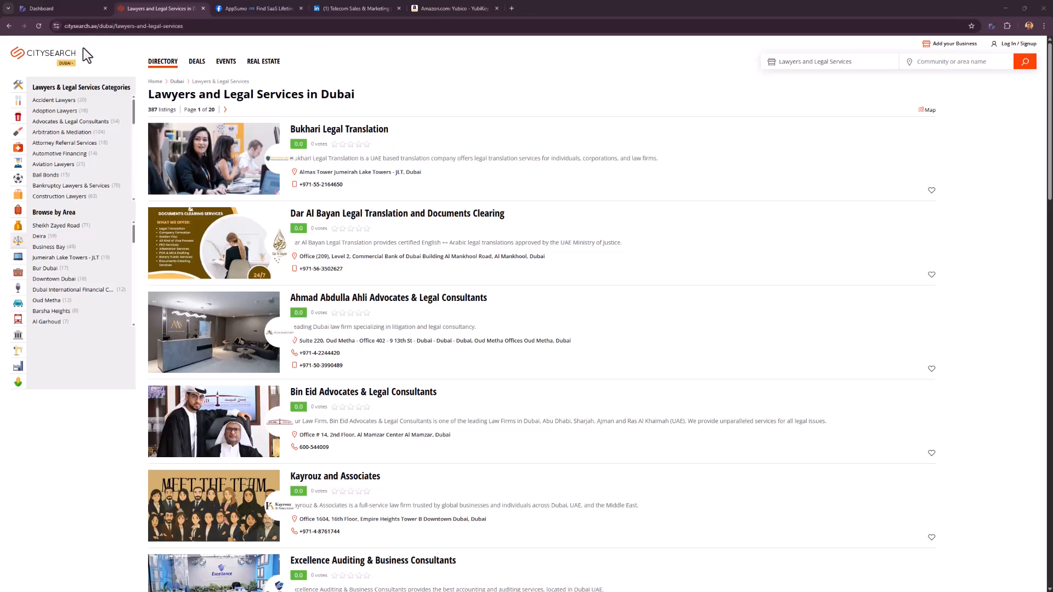
Open the Diggy data miner on the Dubai lawyers listing and set the objective to Mine for Leads with Crawl Specific Urls off.
scroll(452, 189, down, 1)
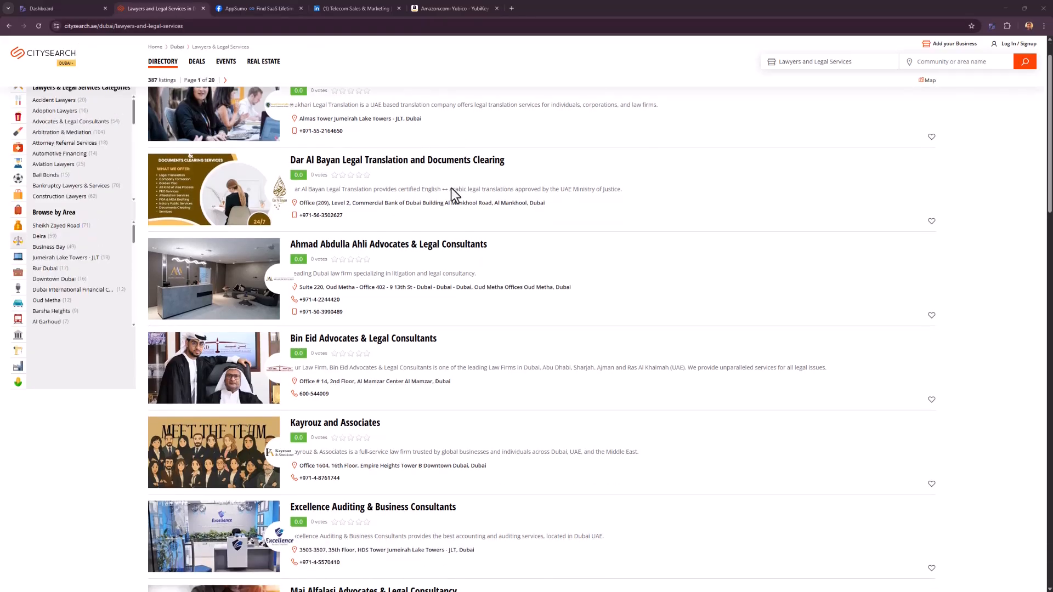
scroll(500, 320, up, 1)
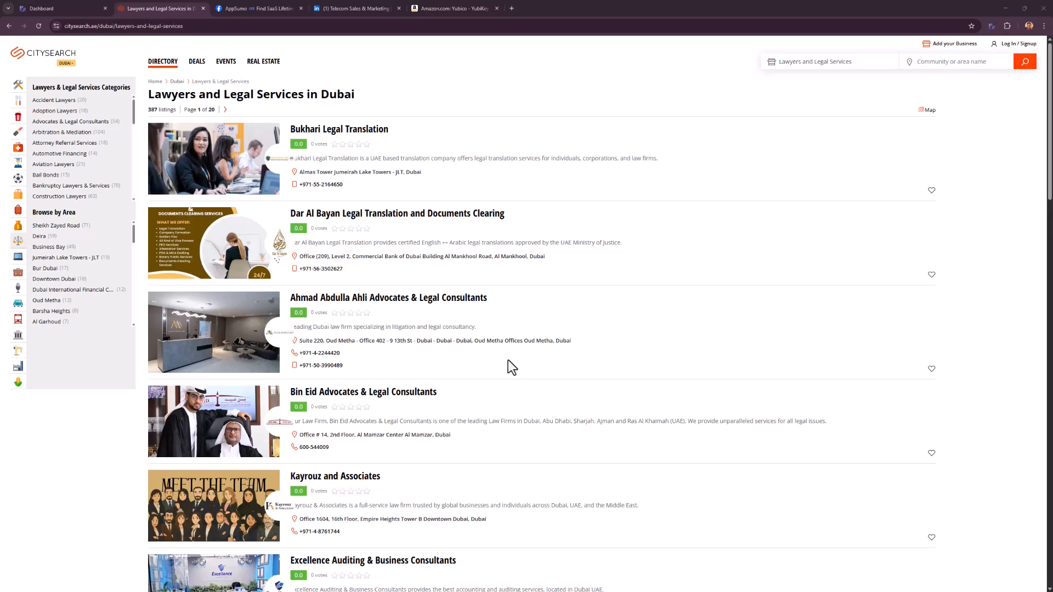
scroll(508, 361, down, 7)
scroll(482, 380, up, 7)
click(991, 25)
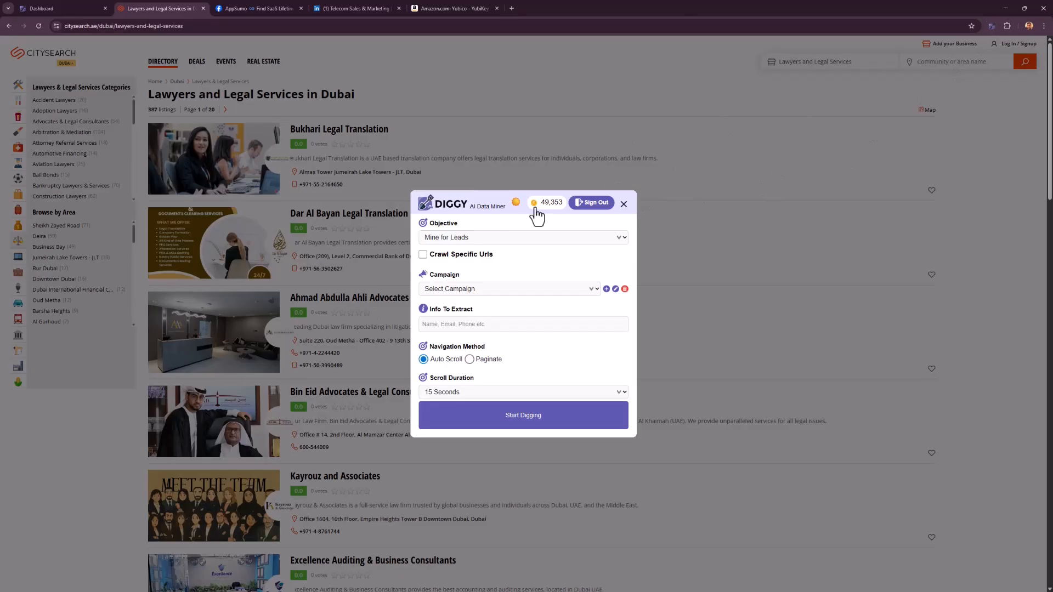
click(487, 237)
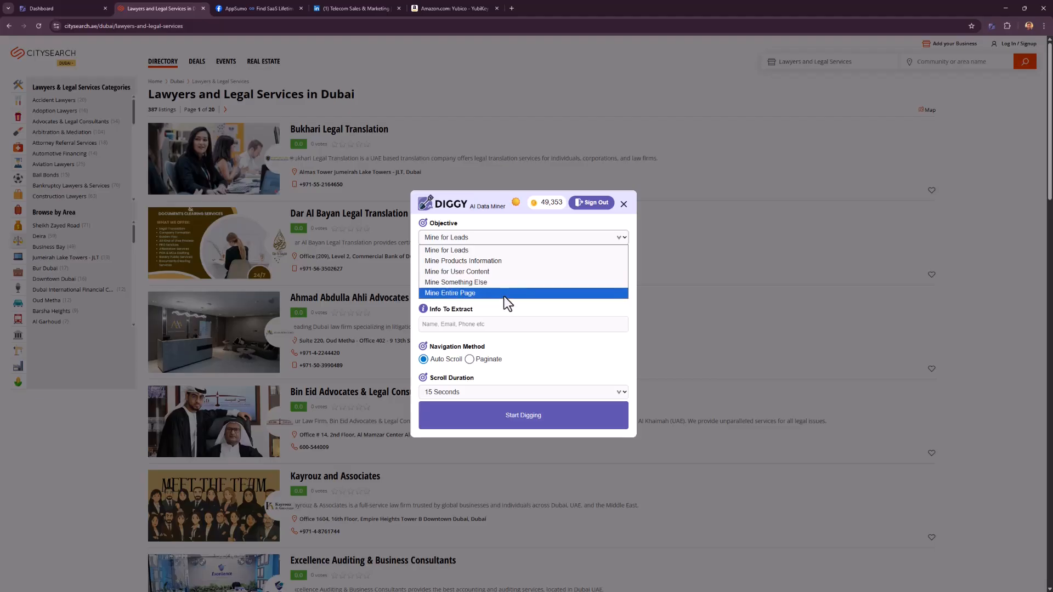
click(469, 250)
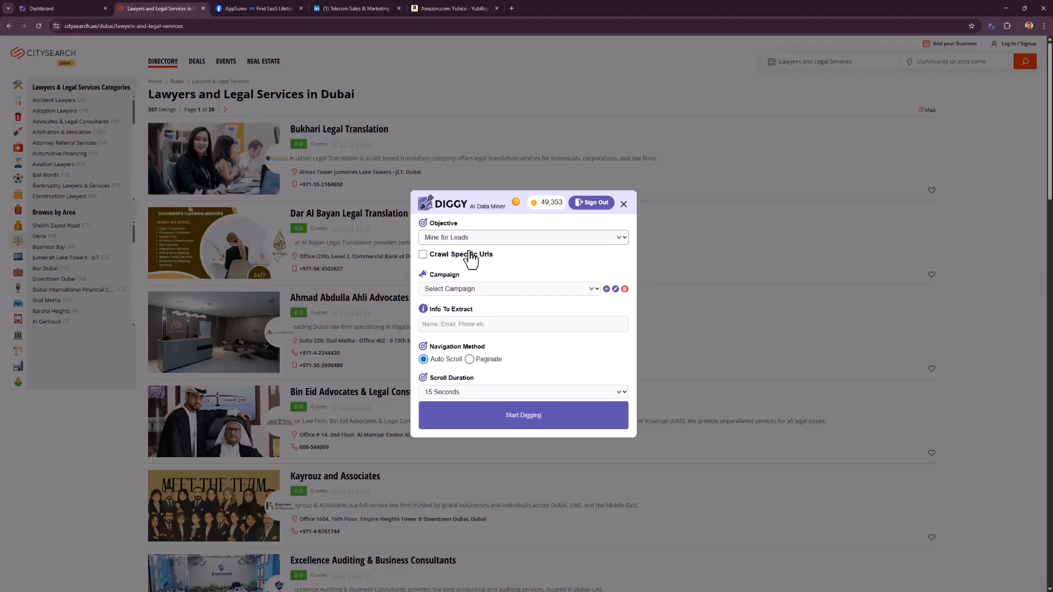
click(470, 254)
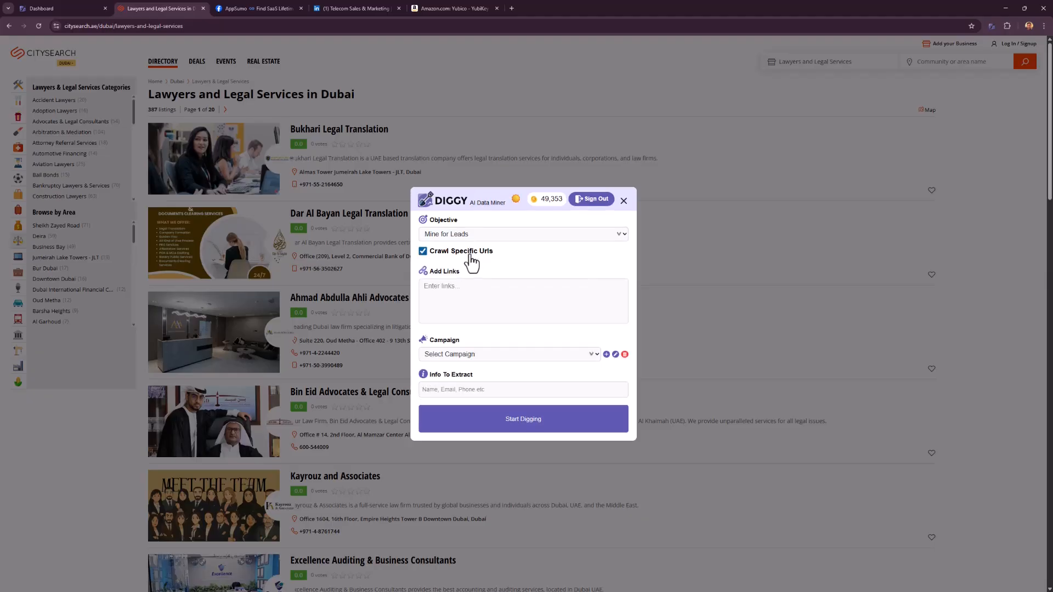
click(470, 253)
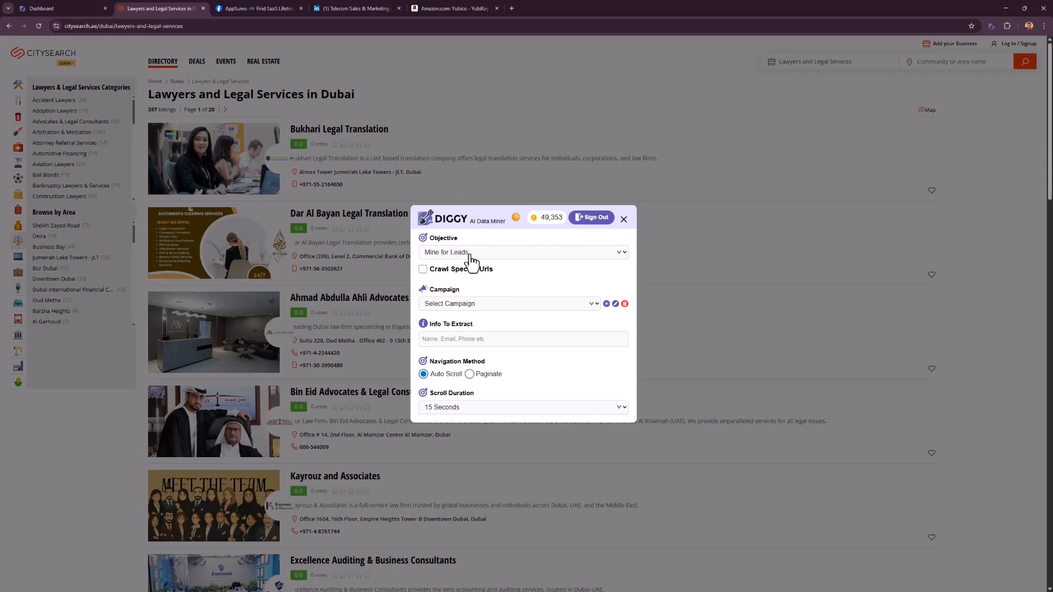
Create and save a new campaign titled "Dubai Lawyers".
click(472, 305)
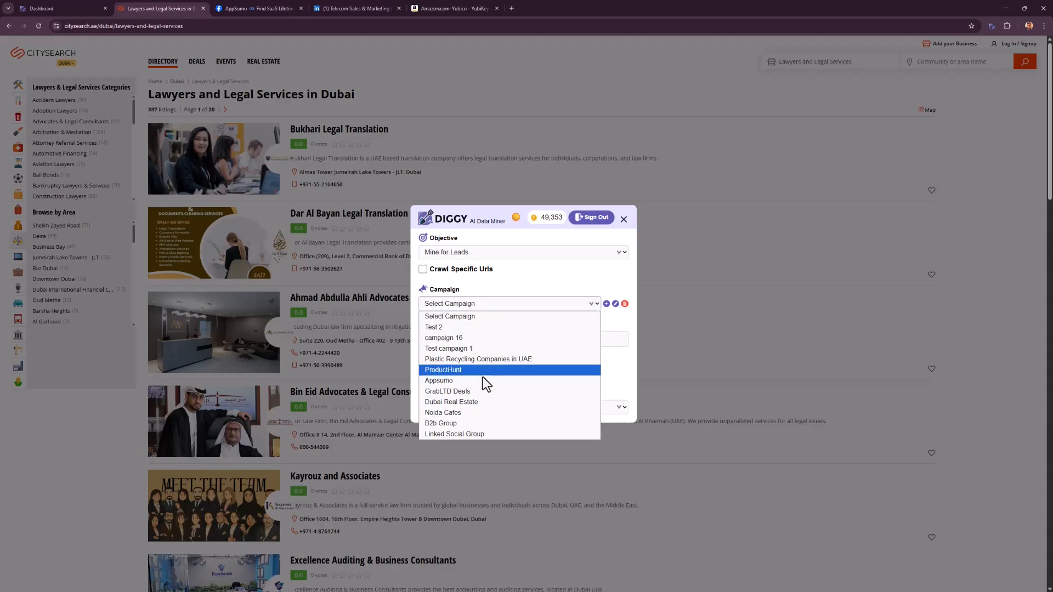
click(606, 304)
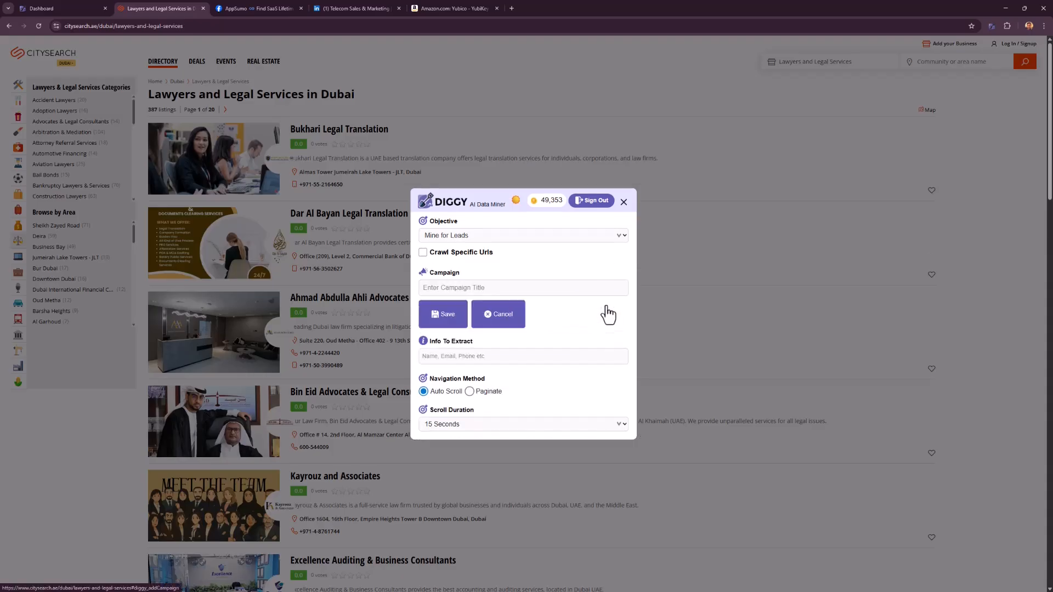
click(506, 289)
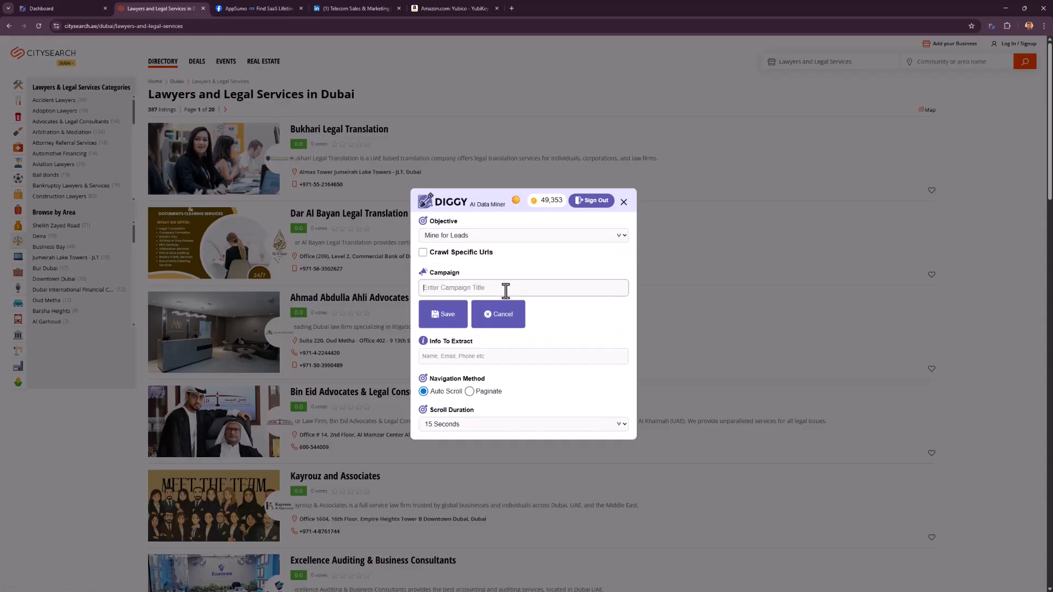
text(Dubai Lawyers)
click(433, 322)
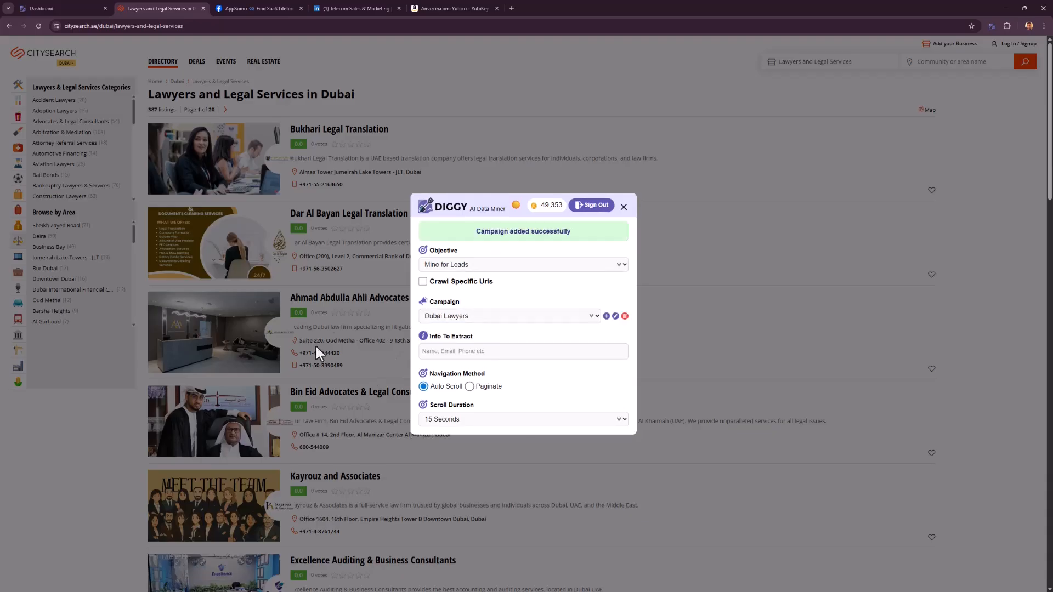
Set the information to extract to "Name of company, phone number, address".
click(467, 350)
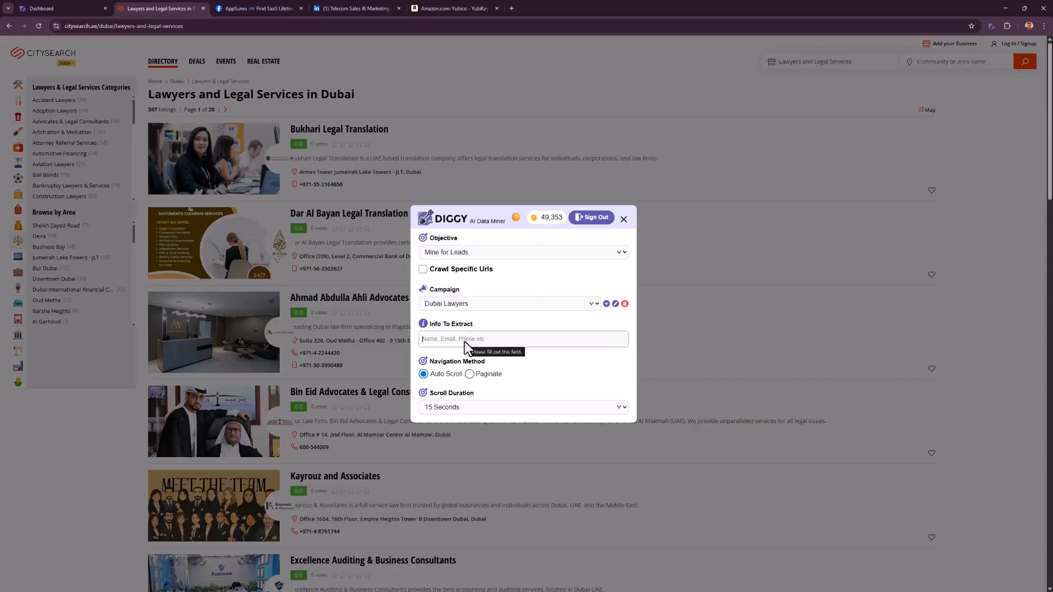
text(Name of company, phone number,)
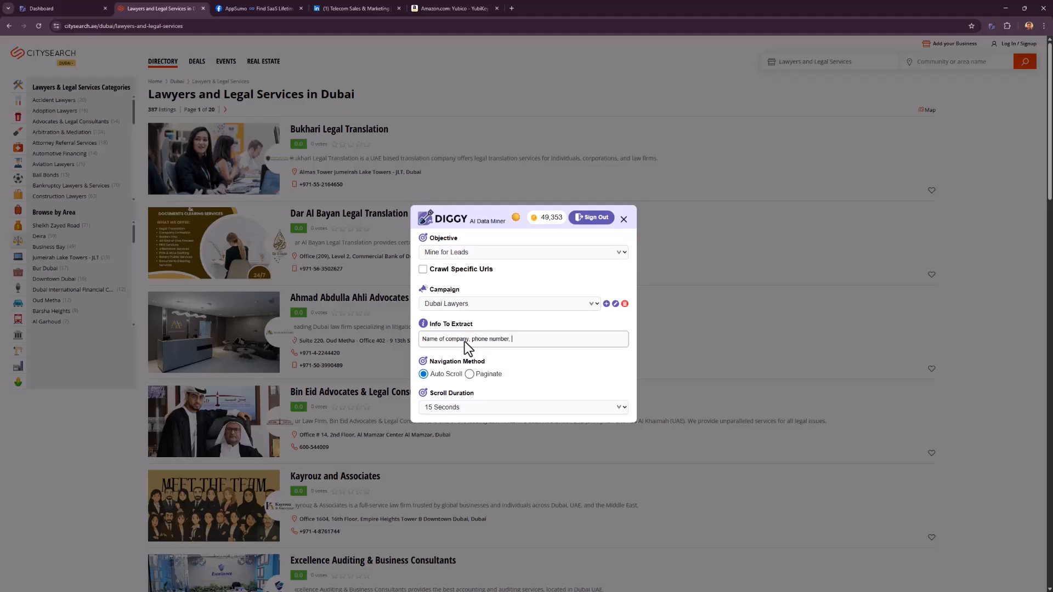
text( address)
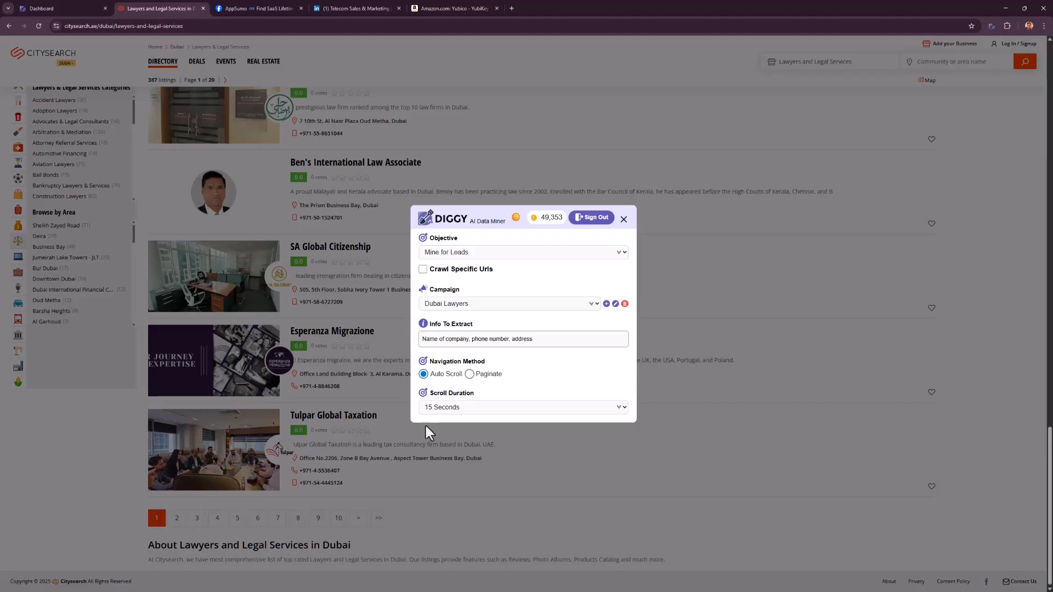
Set the navigation method to Paginate with 10 pages to scrape.
click(451, 372)
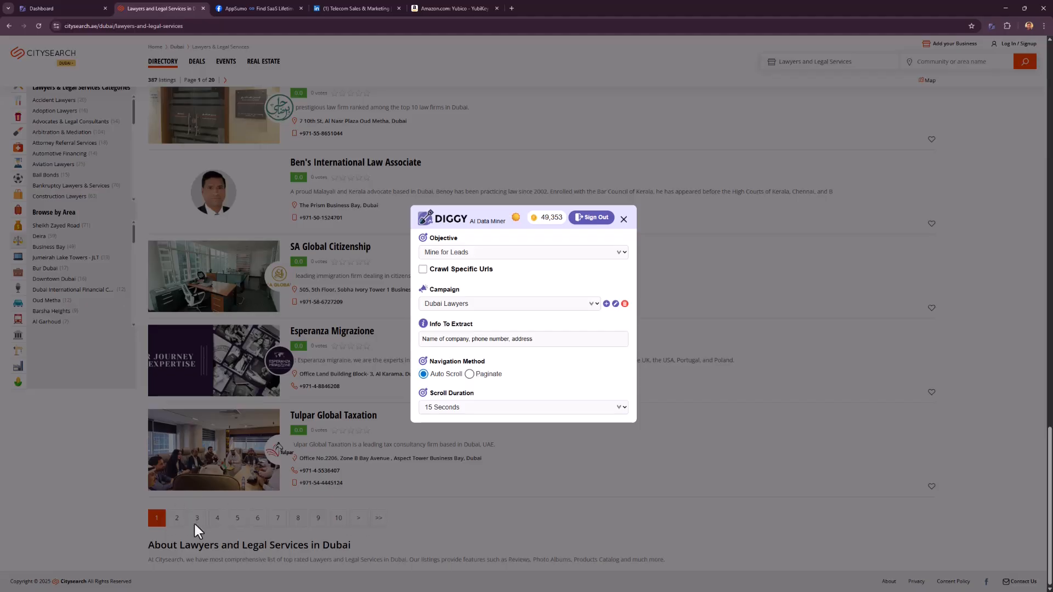
click(478, 376)
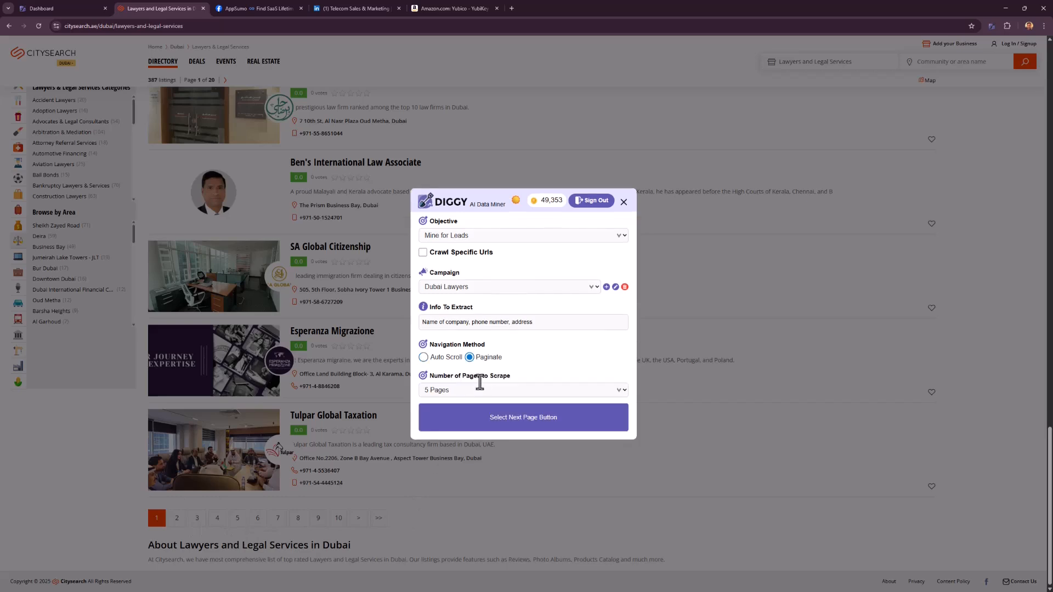
click(474, 384)
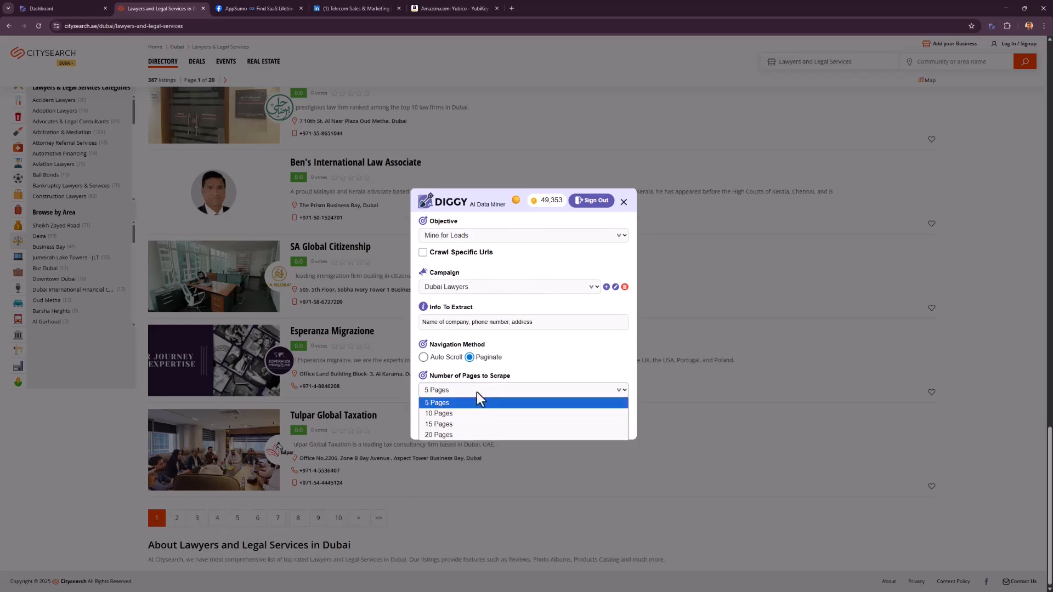
click(457, 414)
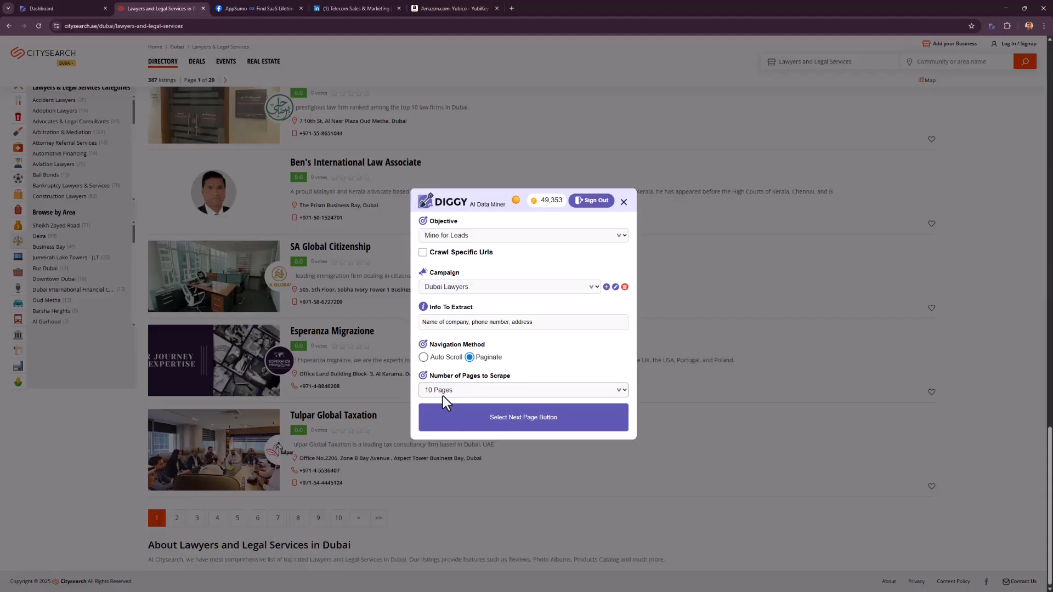
click(515, 388)
click(473, 417)
Designate the listing's ">" pagination link as the next page button and finish the selection to start digging.
click(478, 420)
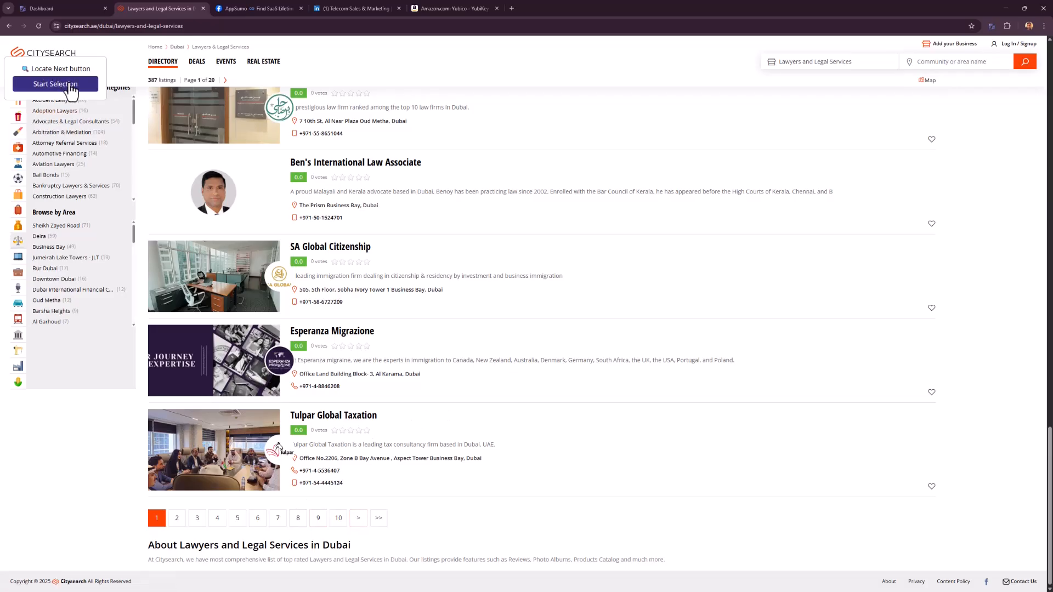
click(70, 83)
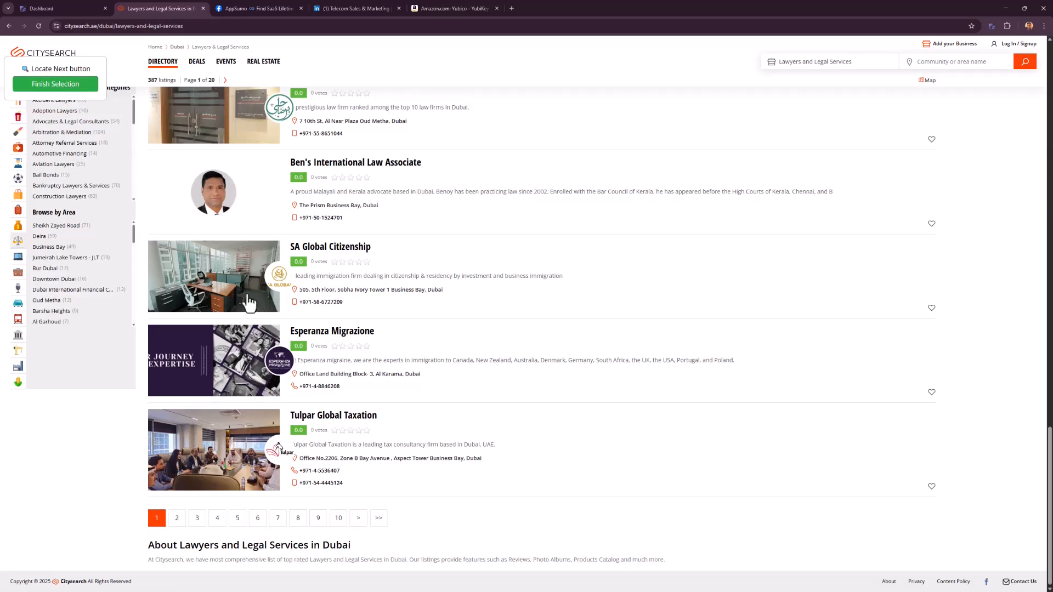
click(356, 522)
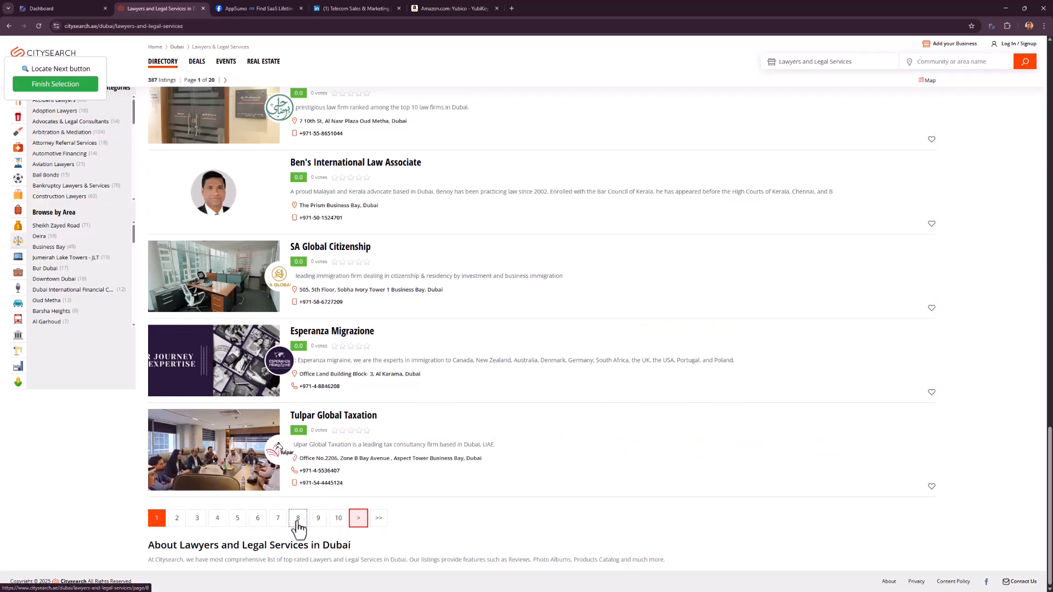
click(56, 84)
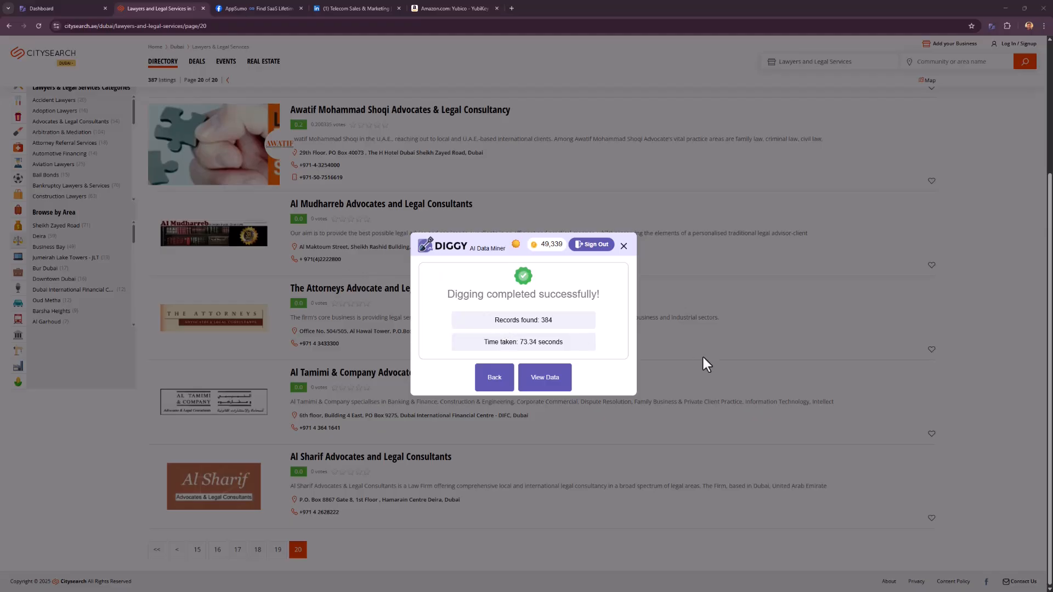
Open the scraped data and examine the addresses, phone numbers and company names in the records.
click(539, 379)
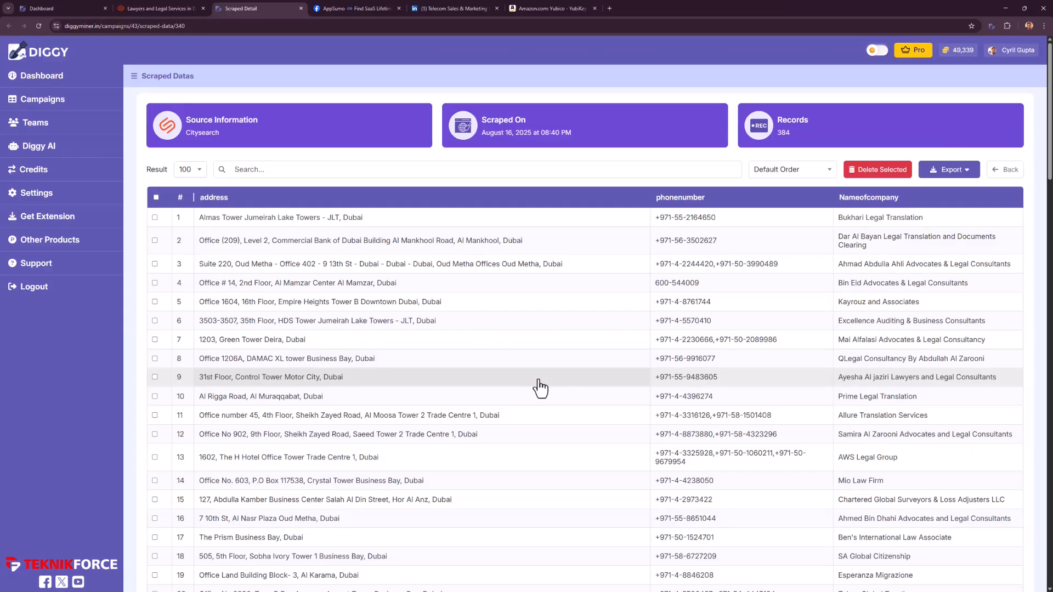
scroll(540, 388, down, 6)
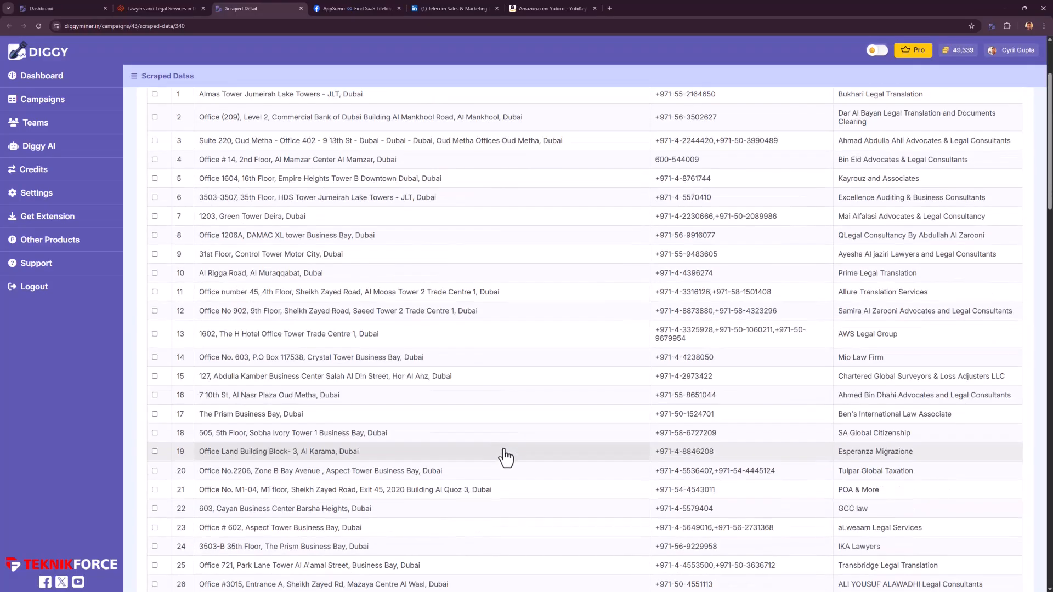
scroll(628, 426, up, 6)
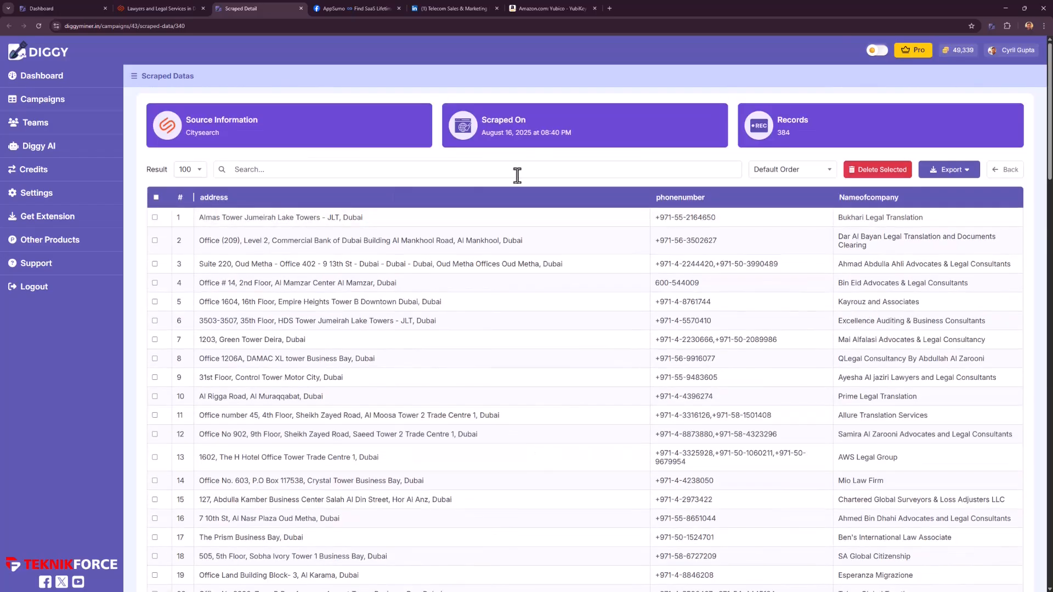
scroll(354, 318, down, 2)
scroll(356, 324, down, 12)
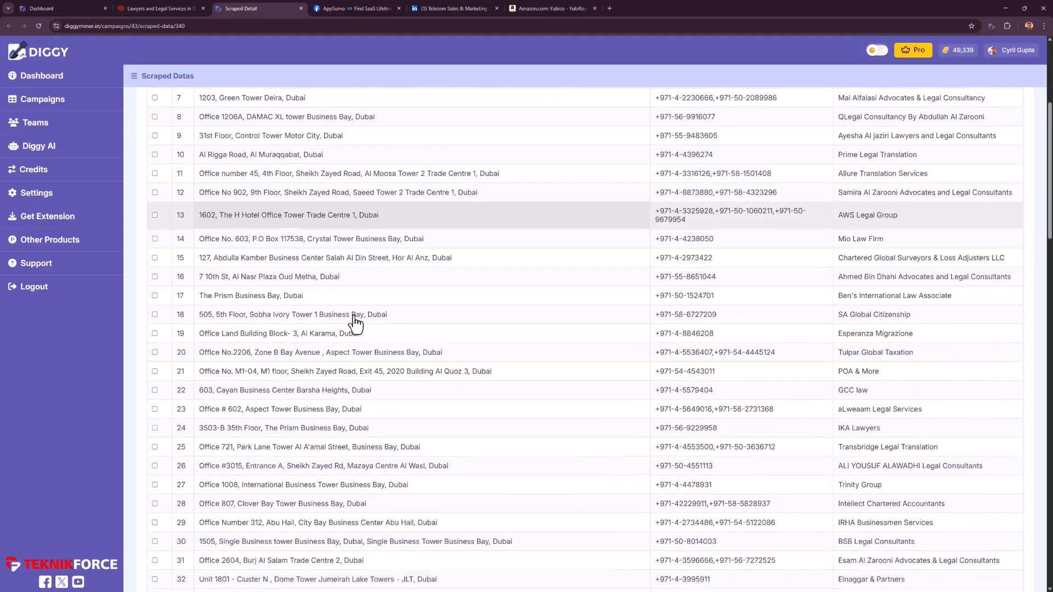
scroll(343, 319, down, 2)
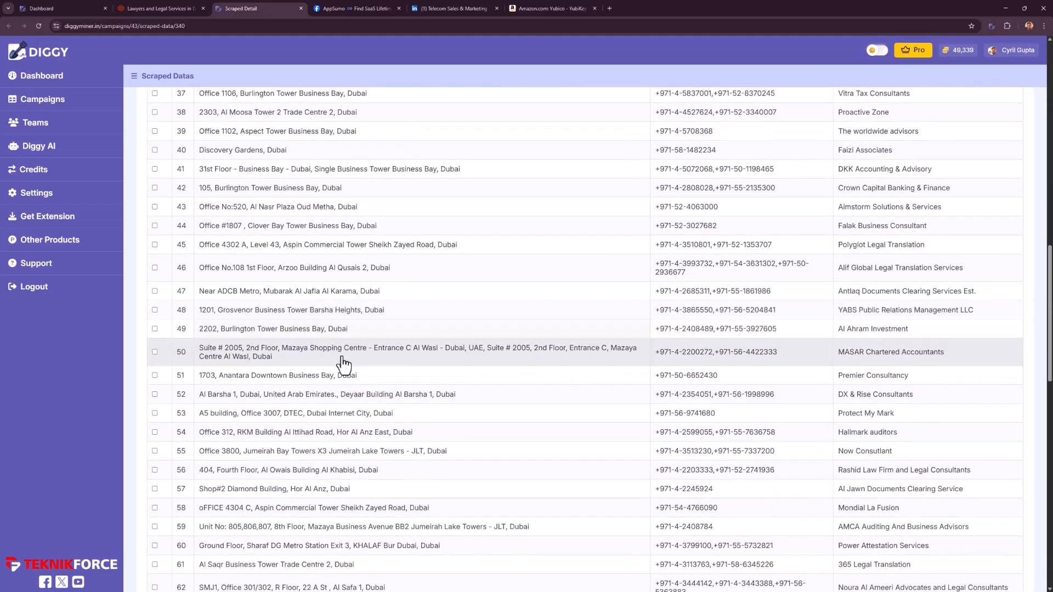
drag(855, 314, 921, 314)
drag(686, 313, 776, 314)
drag(258, 312, 353, 314)
scroll(343, 373, down, 15)
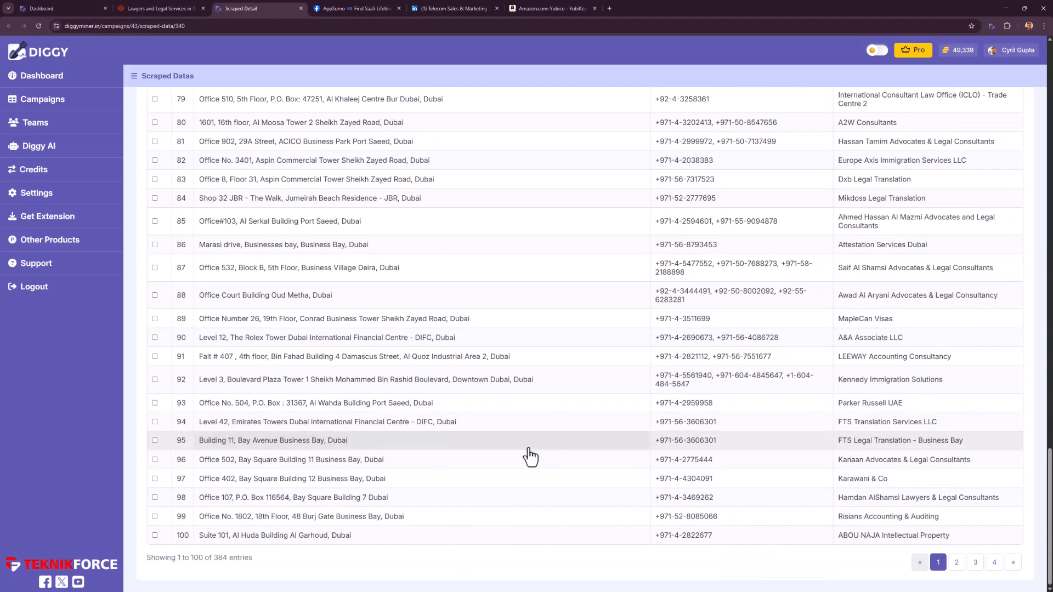
Export the scraped Citysearch records as XLSX.
scroll(581, 438, up, 20)
click(952, 169)
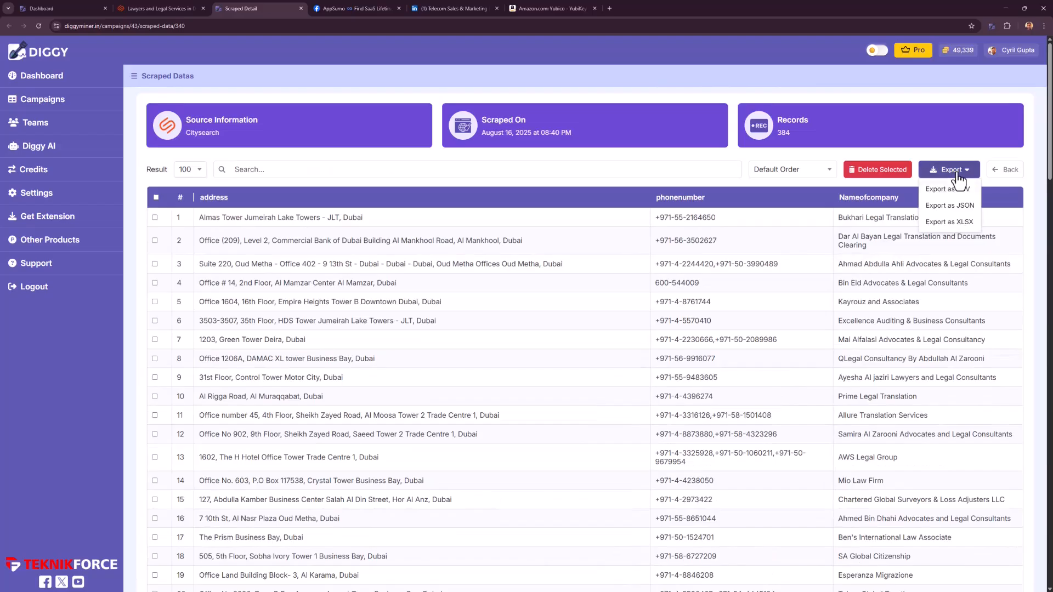
click(954, 224)
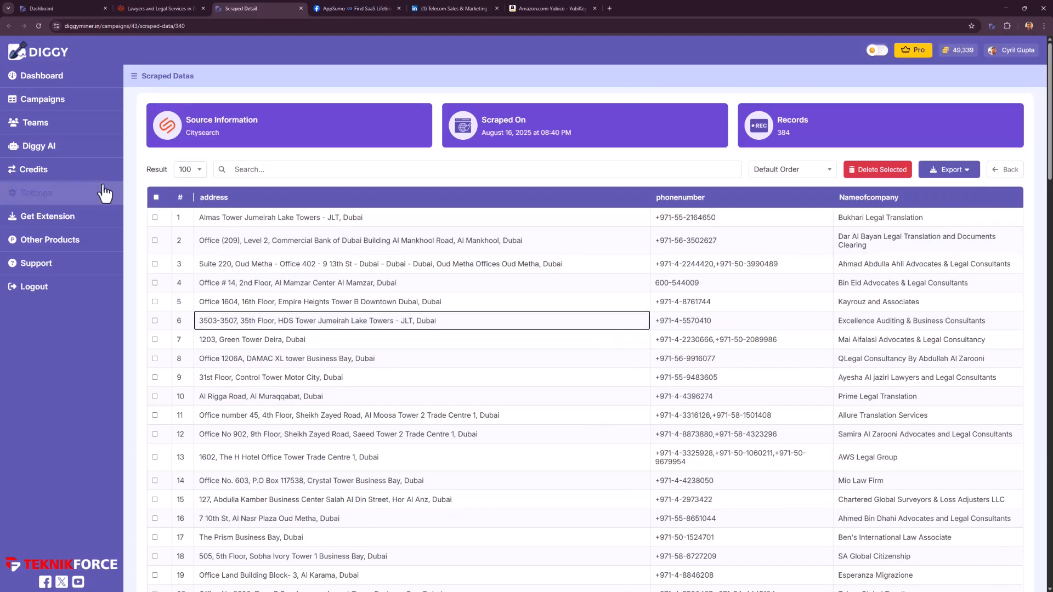
Start a new Diggy AI chat based on the "Lawyers from Citysearch" data.
click(78, 153)
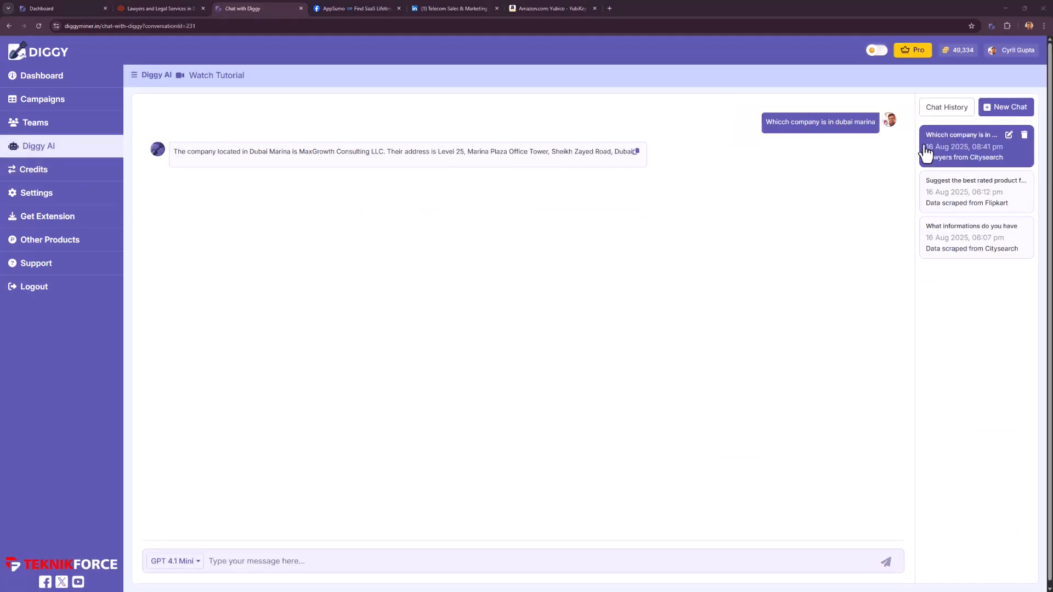
click(992, 113)
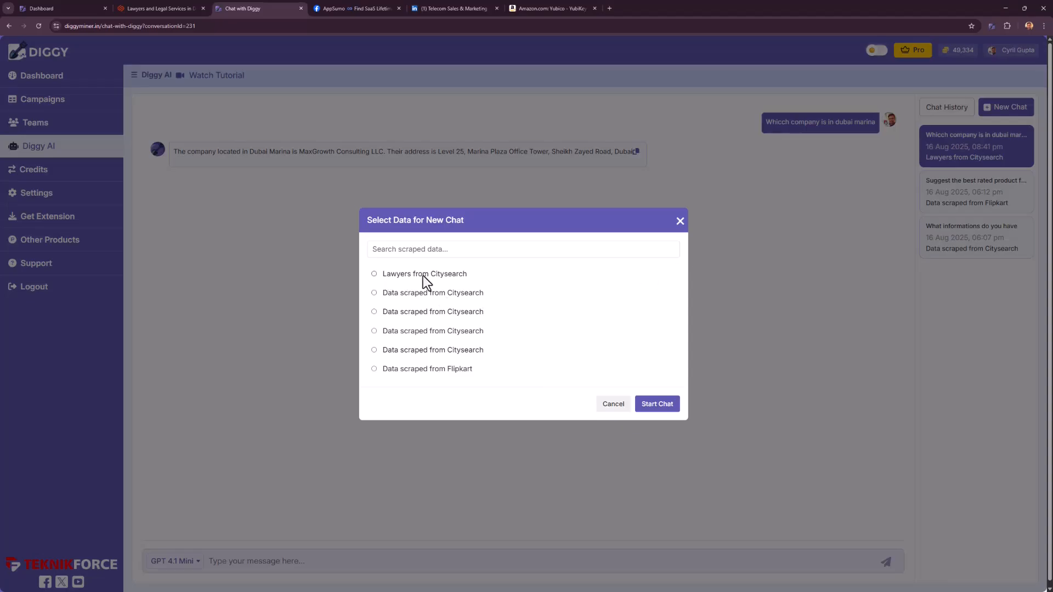
click(424, 275)
click(660, 409)
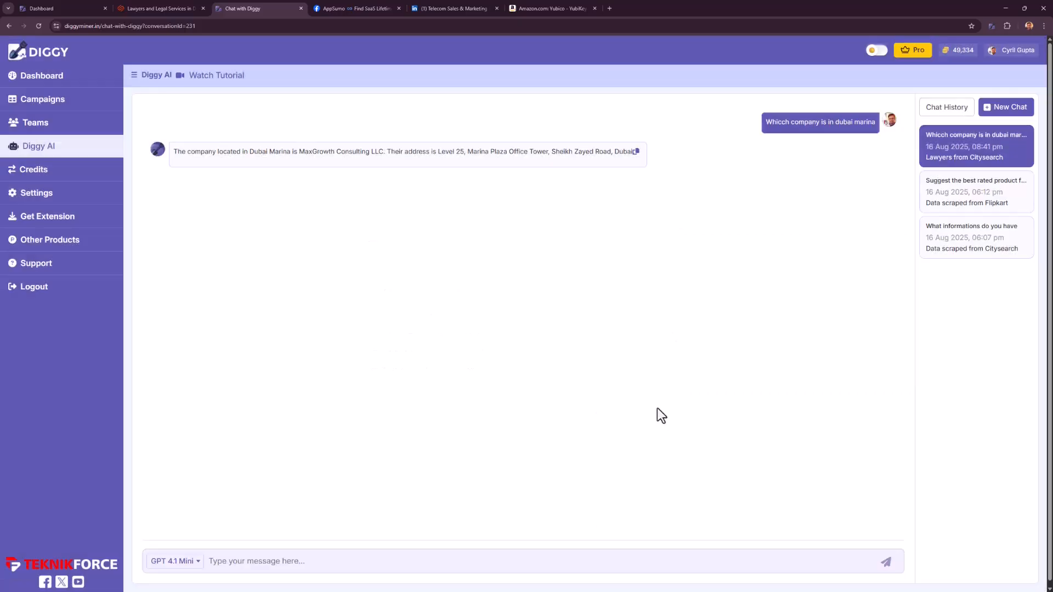
Ask the chat "Which lawyer is in dubai marina".
click(419, 565)
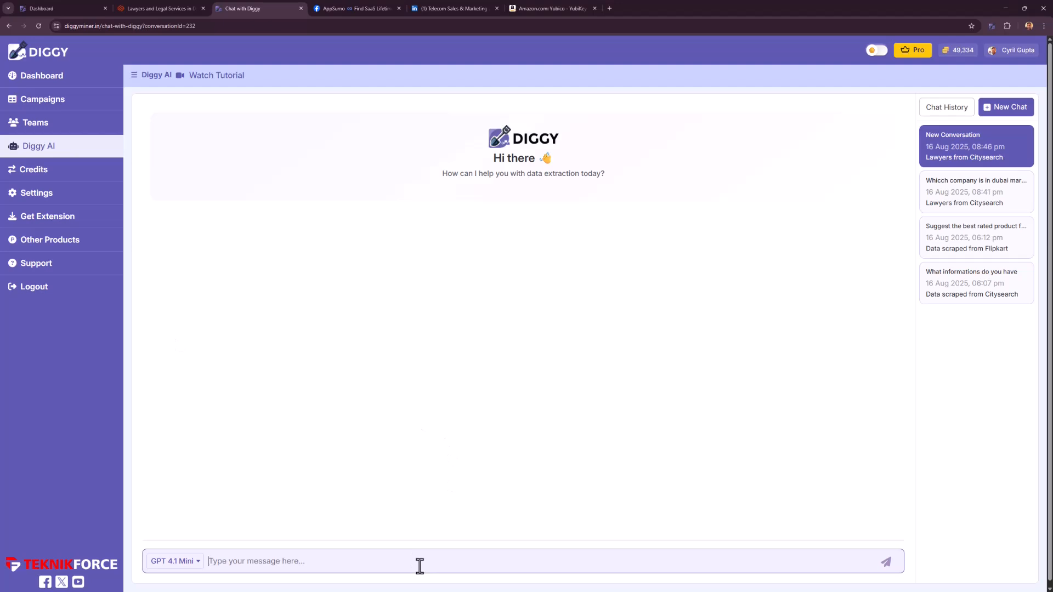
text(Which lawyer is in dubai marina)
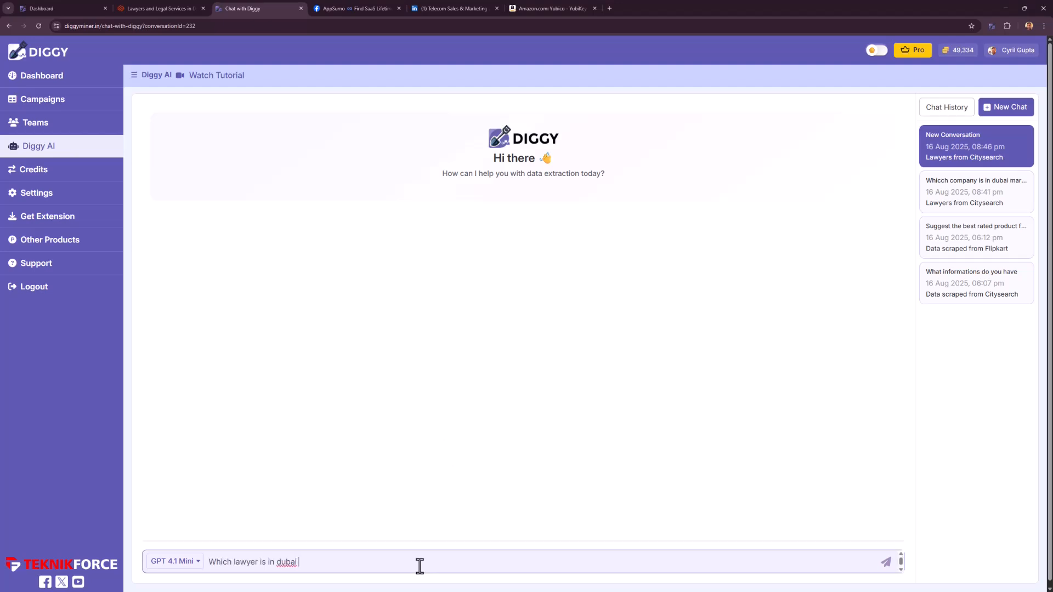
key(Return)
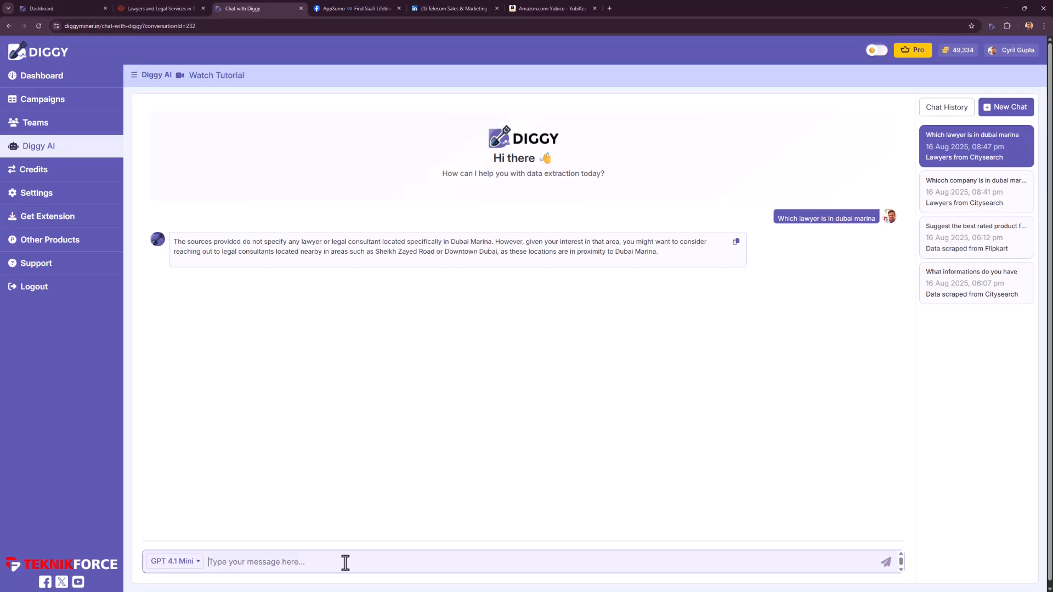
Request "a list of lawyers in zayed road" from the chat and examine the addresses and phone numbers in its reply.
text(Okay give me a list of lawyers in zayed road)
key(Return)
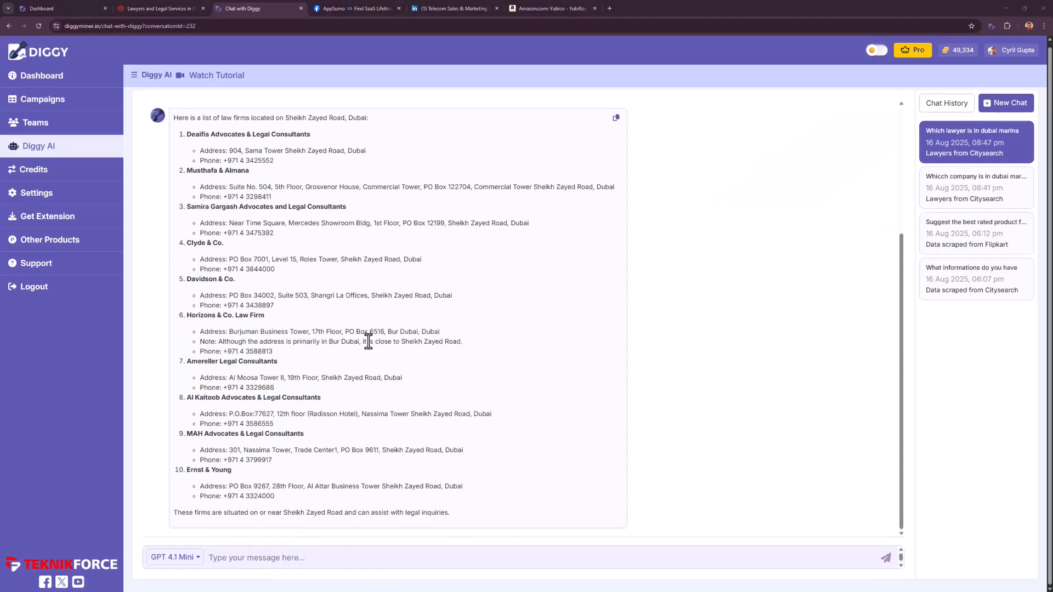
drag(237, 155, 336, 155)
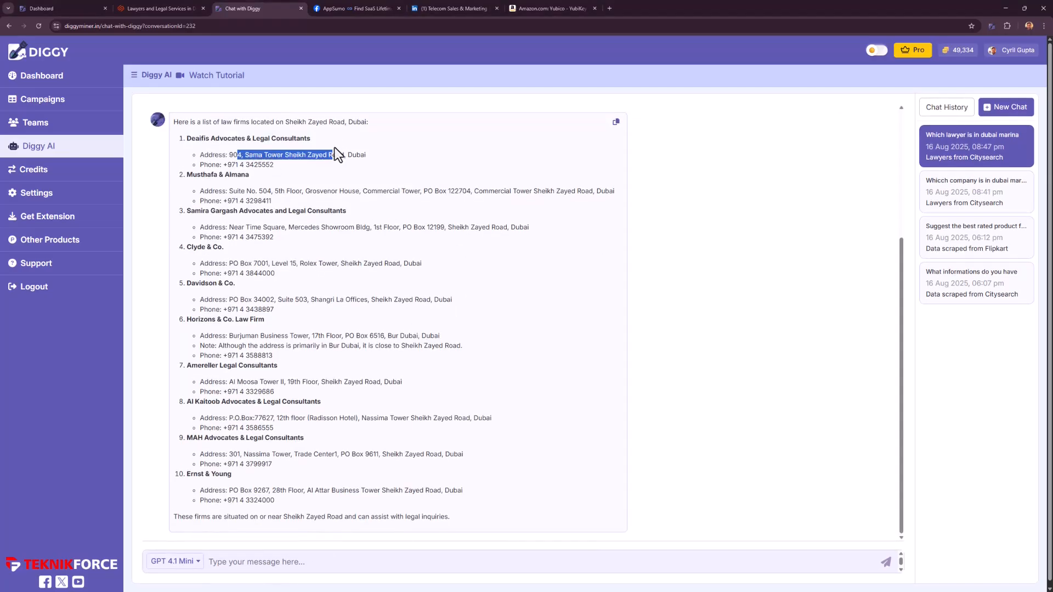
drag(245, 165, 267, 169)
click(299, 325)
scroll(299, 325, down, 2)
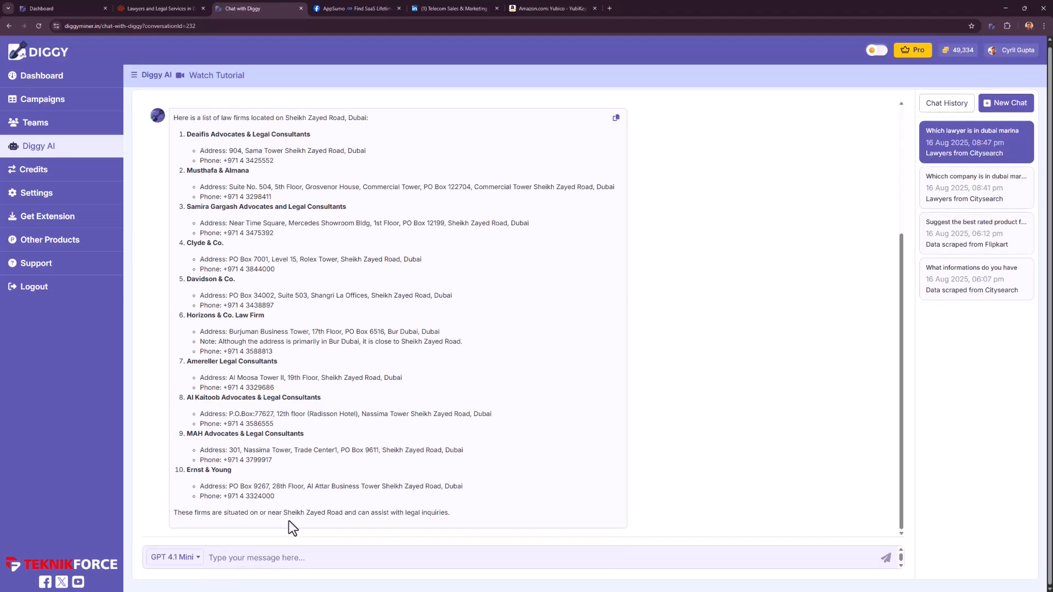
Ask the chat which lawyer companies start with "c", and review its answers about Arabic names and firms led by women.
click(280, 551)
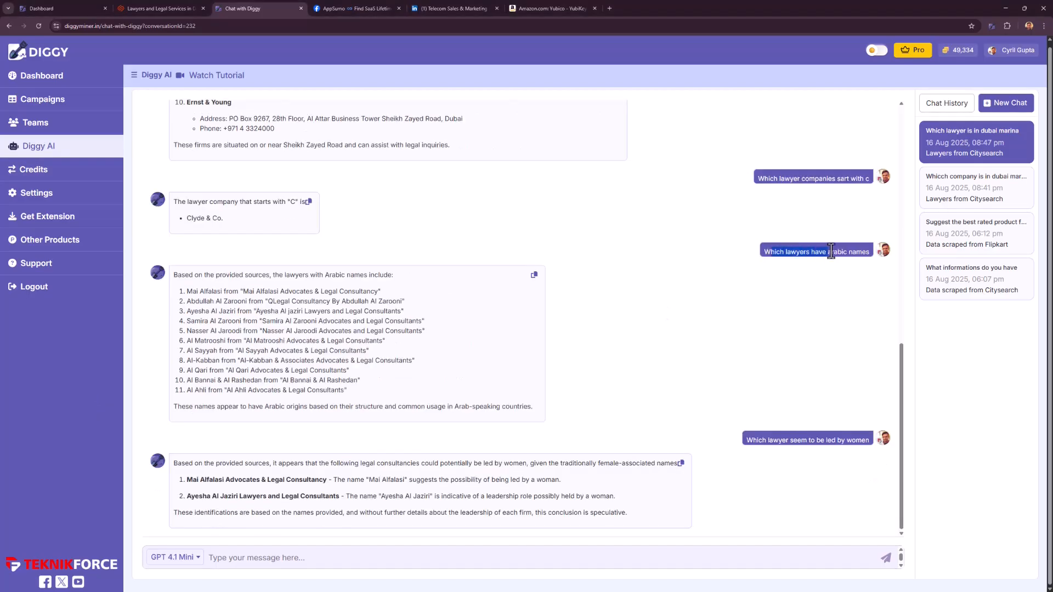
drag(826, 252, 843, 253)
click(839, 253)
drag(306, 291, 413, 396)
click(416, 397)
drag(747, 441, 792, 443)
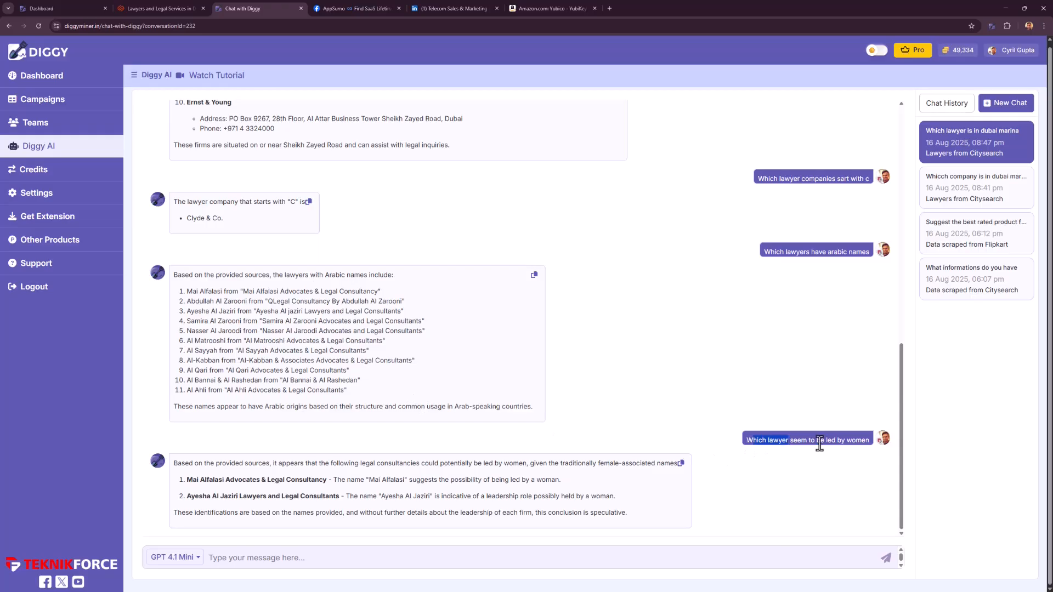
click(801, 445)
drag(288, 480, 375, 497)
click(375, 497)
Switch to the AppSumo lifetime deals Facebook group and set up Diggy with the Mine Products Information objective and Facebook Lifetime Buyers campaign.
key(ctrl+Tab)
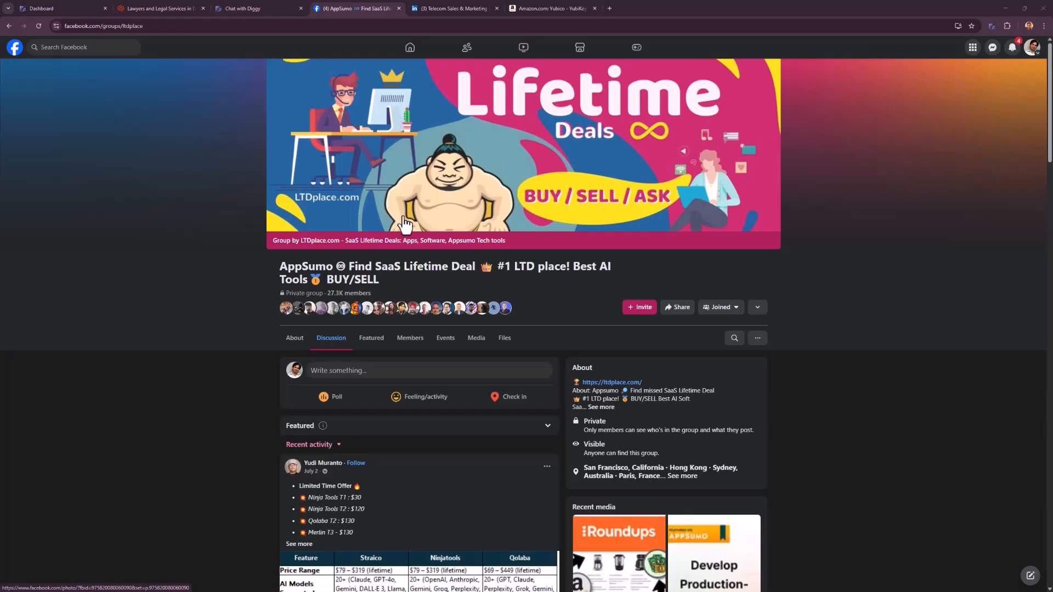
scroll(387, 324, down, 10)
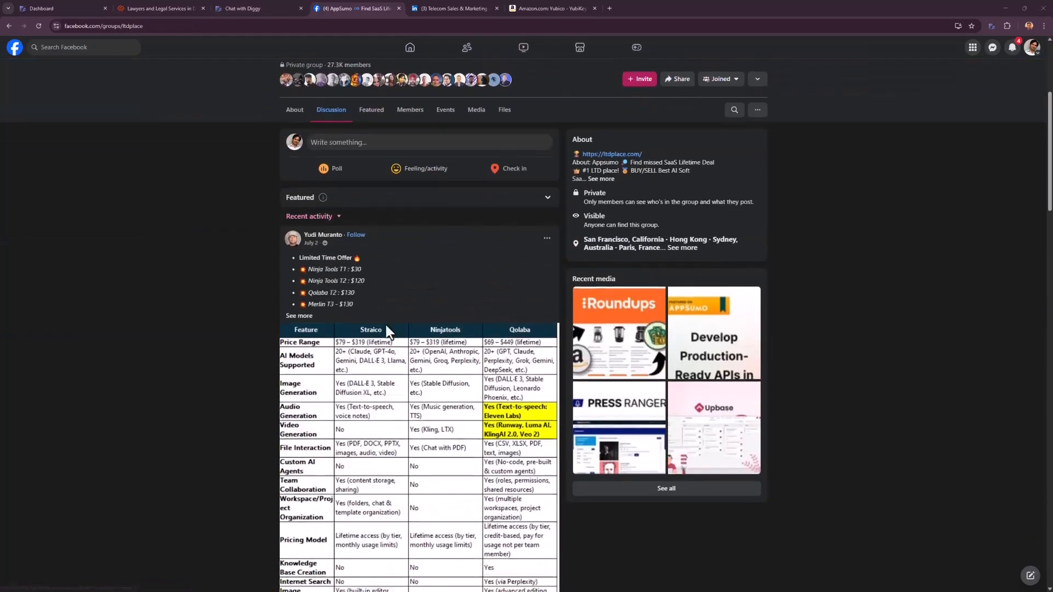
scroll(391, 430, down, 10)
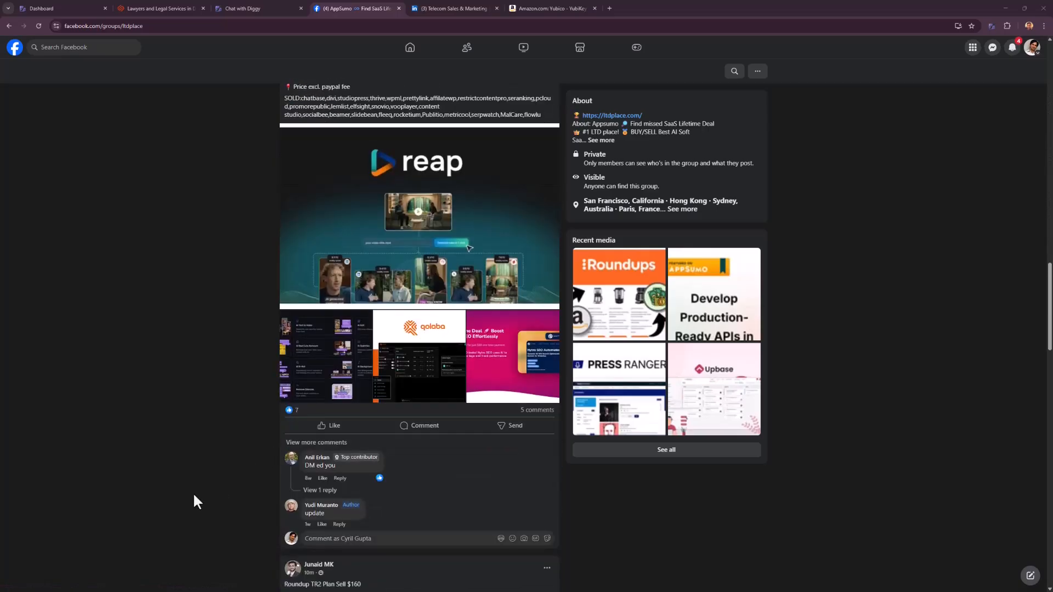
scroll(211, 395, up, 20)
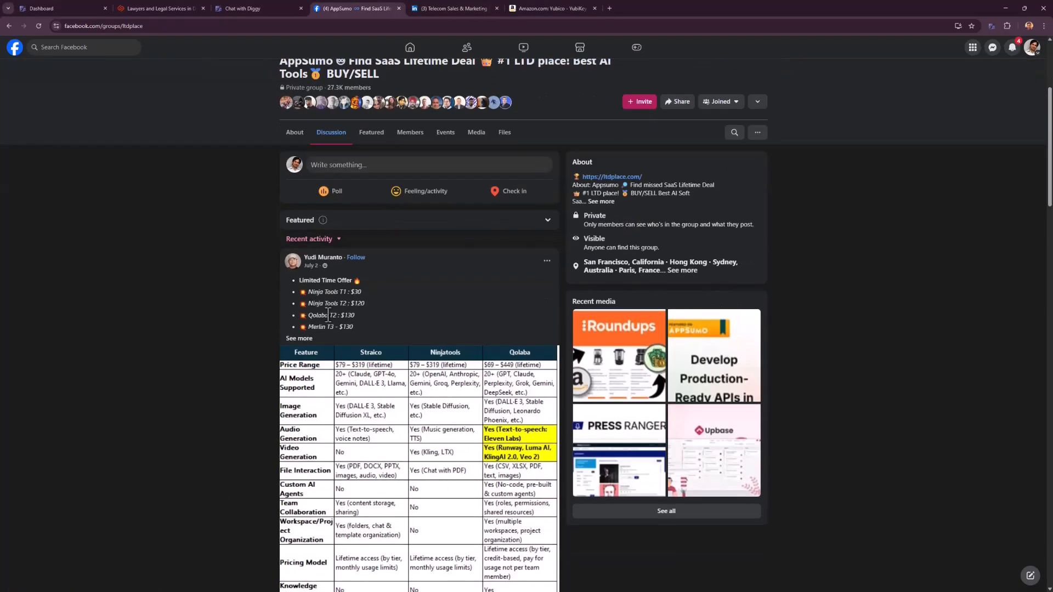
click(995, 23)
click(482, 242)
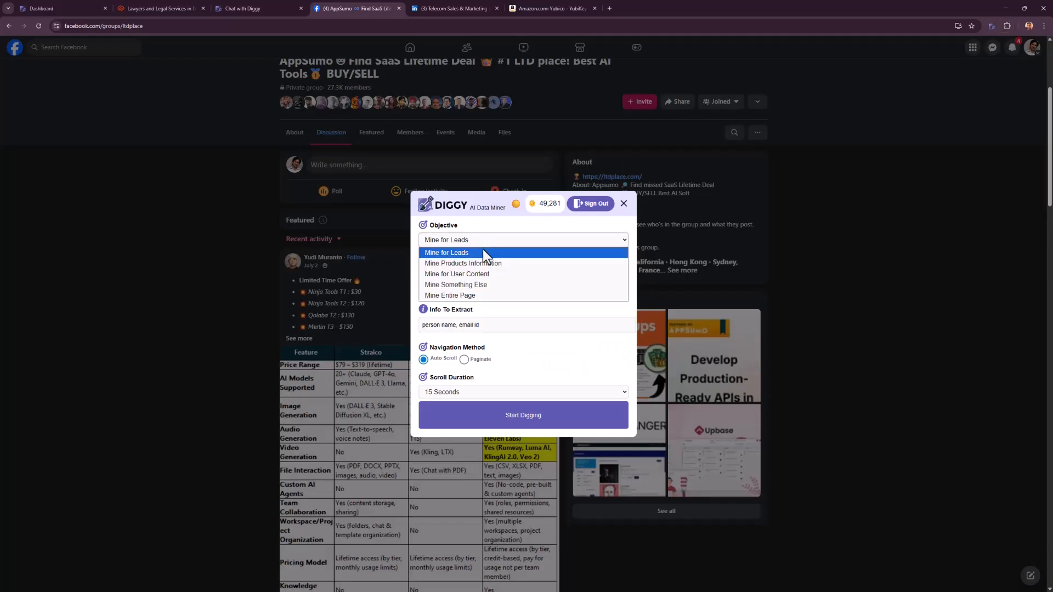
click(483, 264)
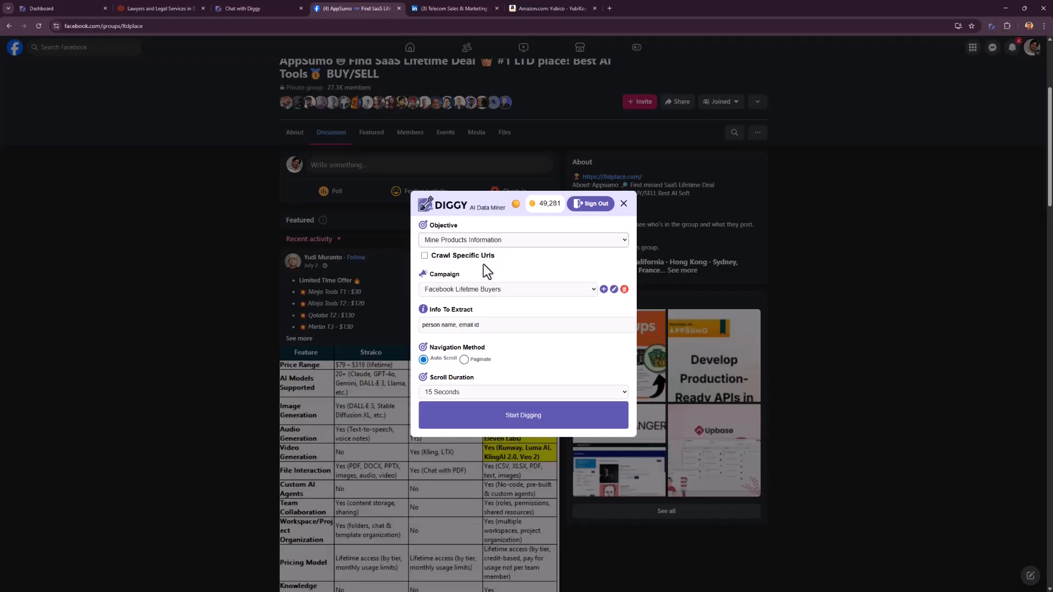
click(451, 295)
click(460, 323)
Set the information to extract to "Product names, Price".
drag(484, 324, 327, 355)
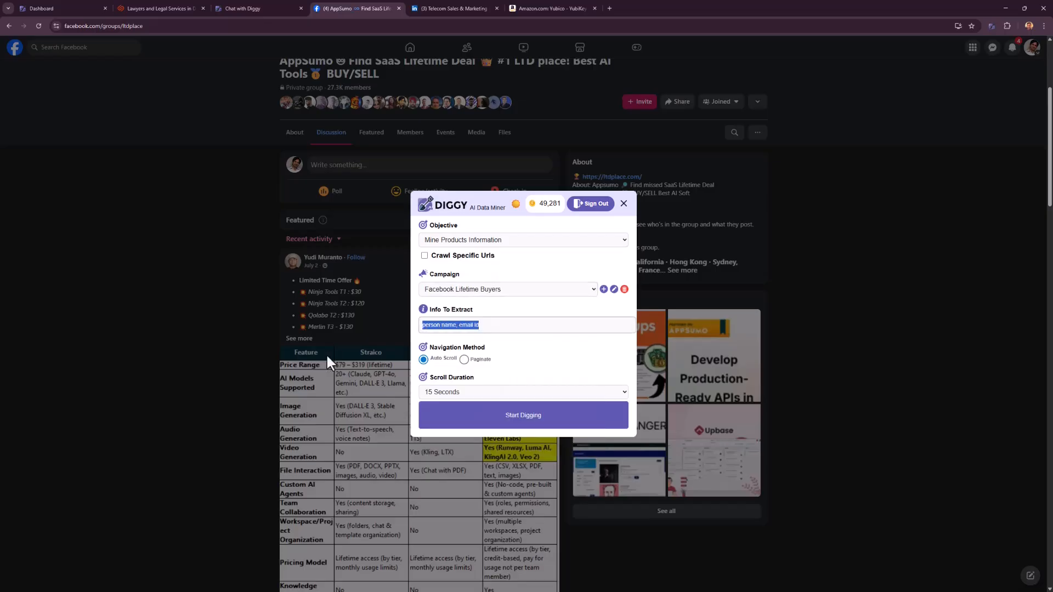
key(BackSpace)
text(Product names, Price)
Dig the Facebook group with a scroll duration of 30 seconds and open the scraped product records.
scroll(313, 423, down, 20)
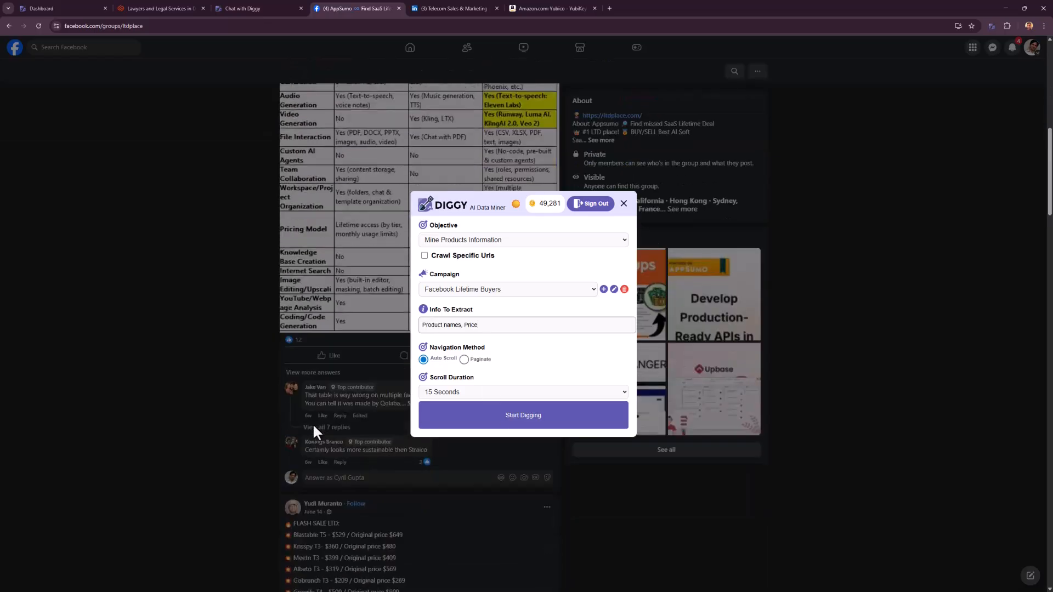
scroll(267, 421, down, 12)
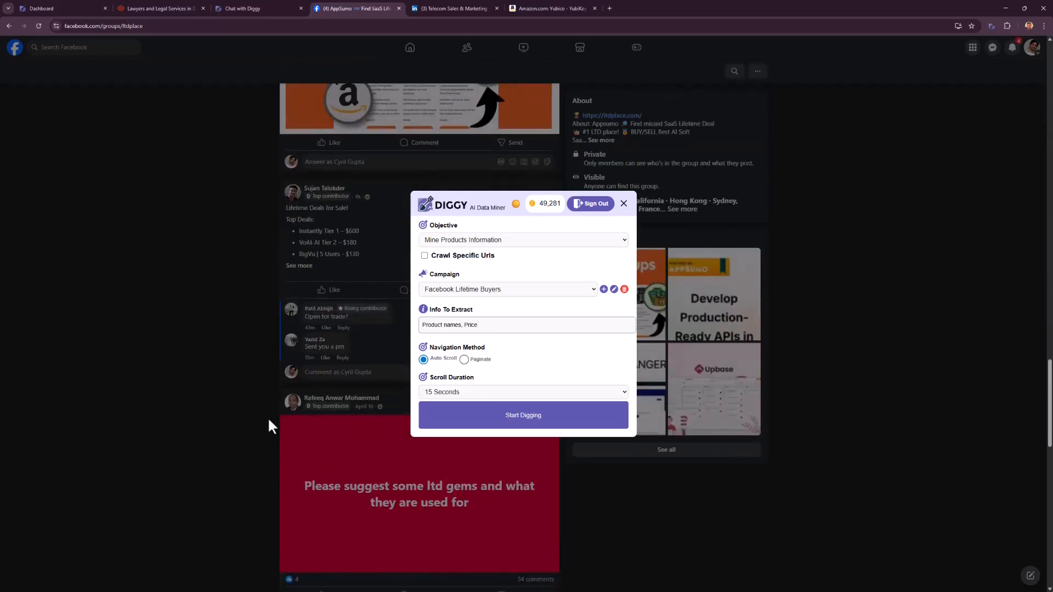
scroll(271, 423, up, 9)
scroll(279, 425, up, 5)
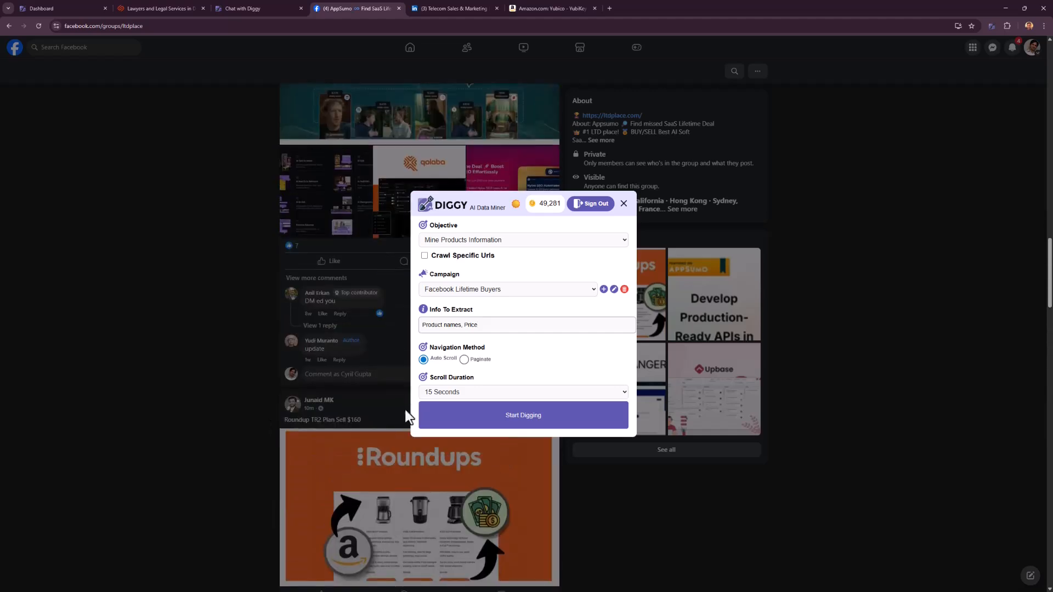
click(449, 397)
click(449, 413)
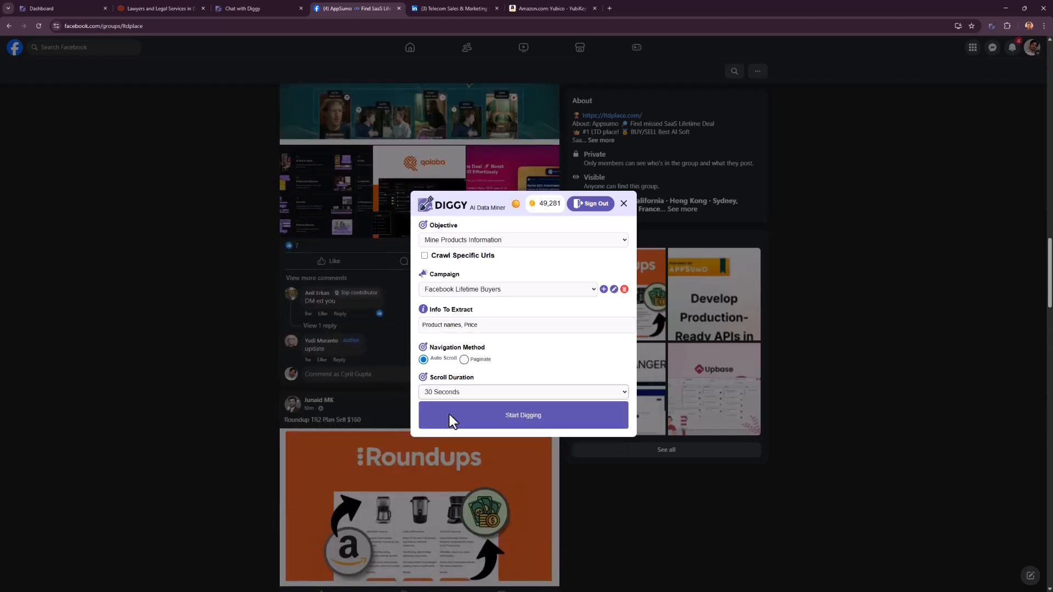
click(494, 416)
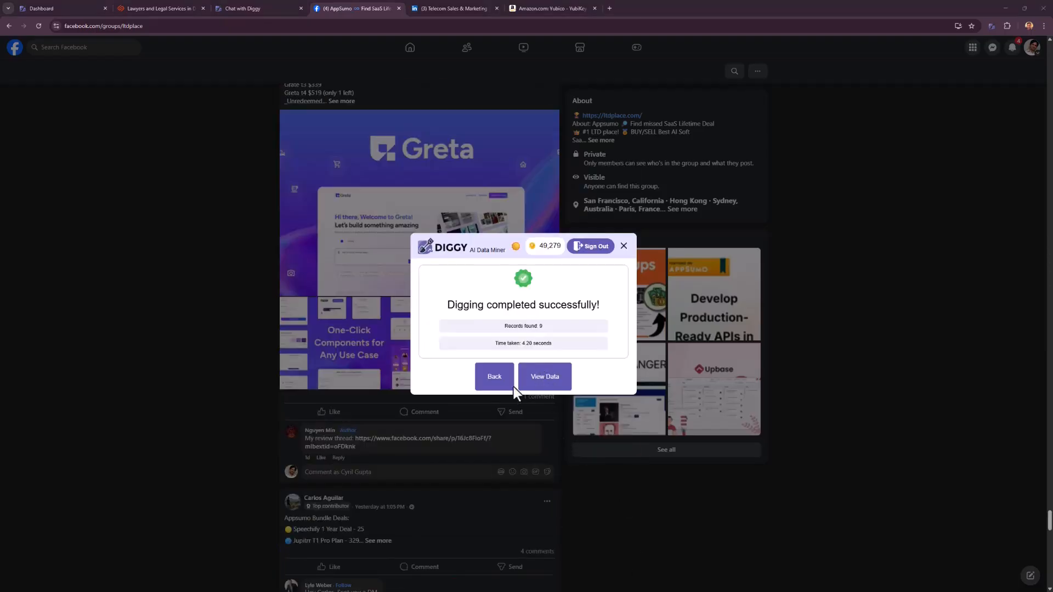
click(537, 384)
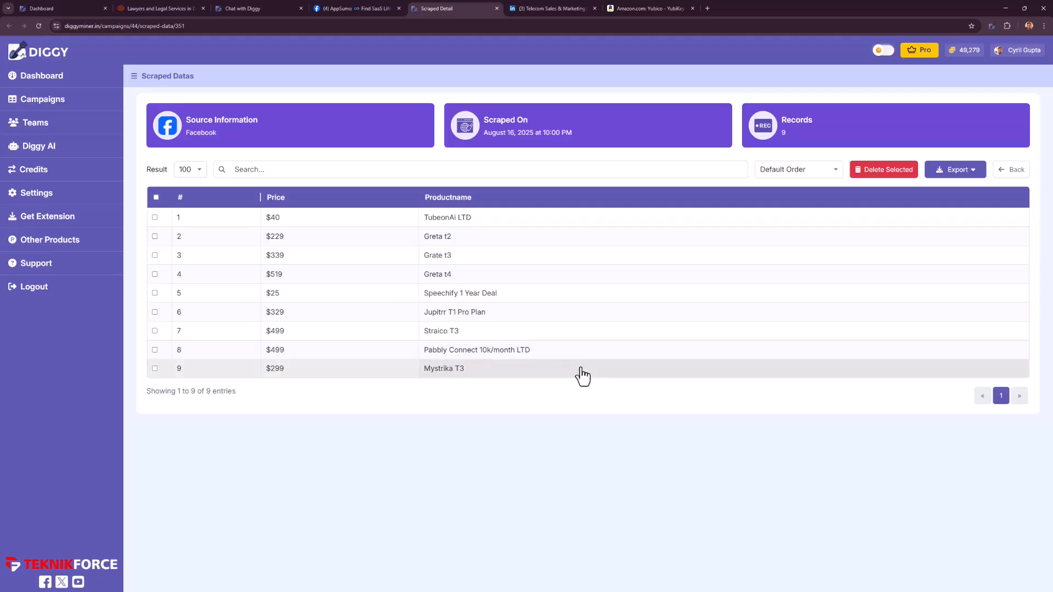
Switch to the LinkedIn Telecom Sales & Marketing group and set up Diggy with the Linkedin Telecom People campaign and Mine for Leads objective.
click(575, 9)
scroll(471, 219, down, 5)
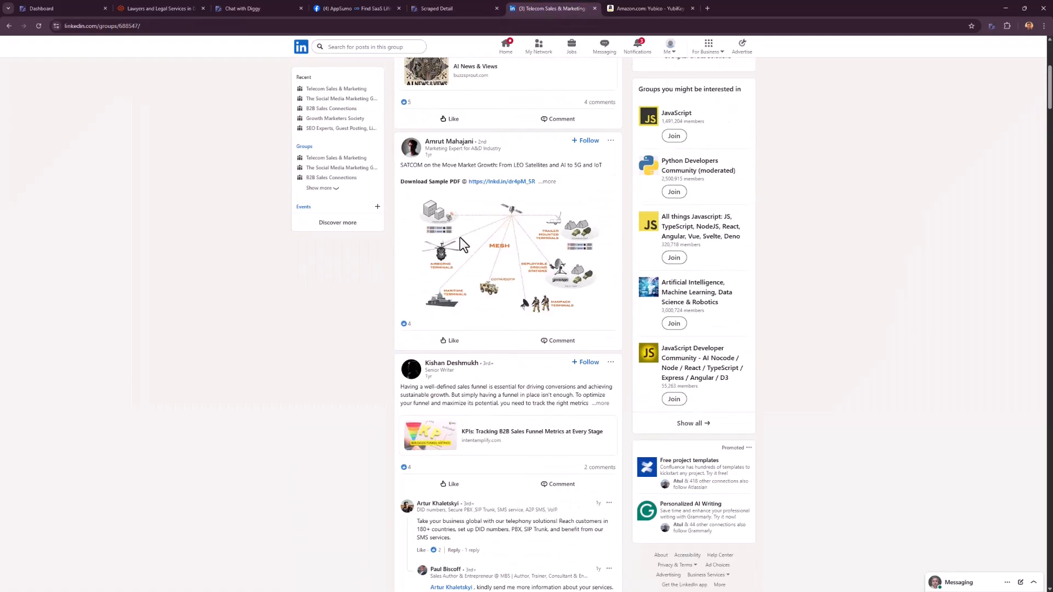
scroll(477, 247, down, 7)
scroll(582, 316, up, 11)
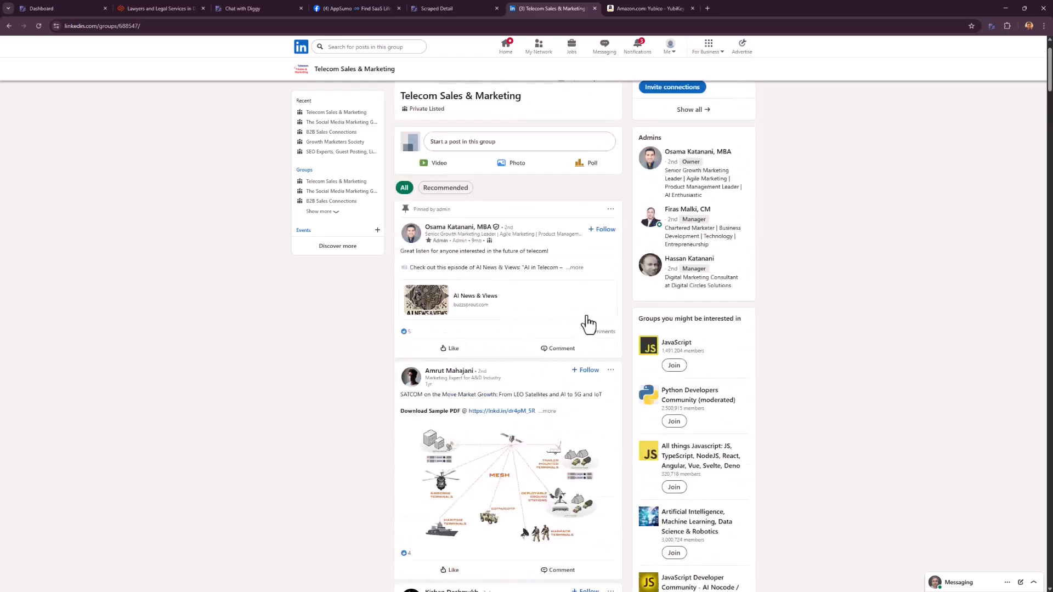
scroll(587, 308, up, 2)
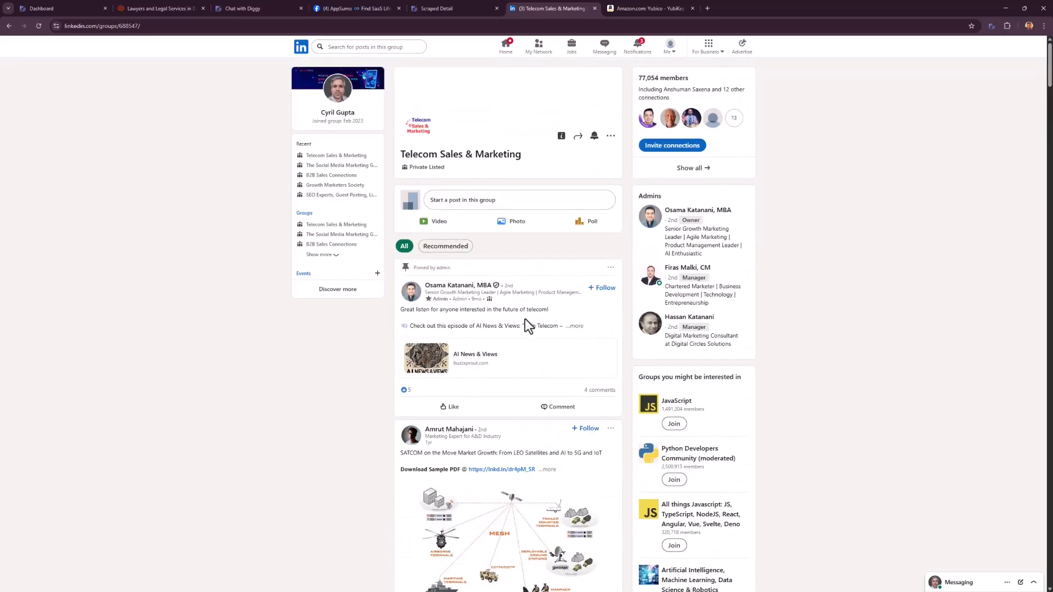
click(992, 27)
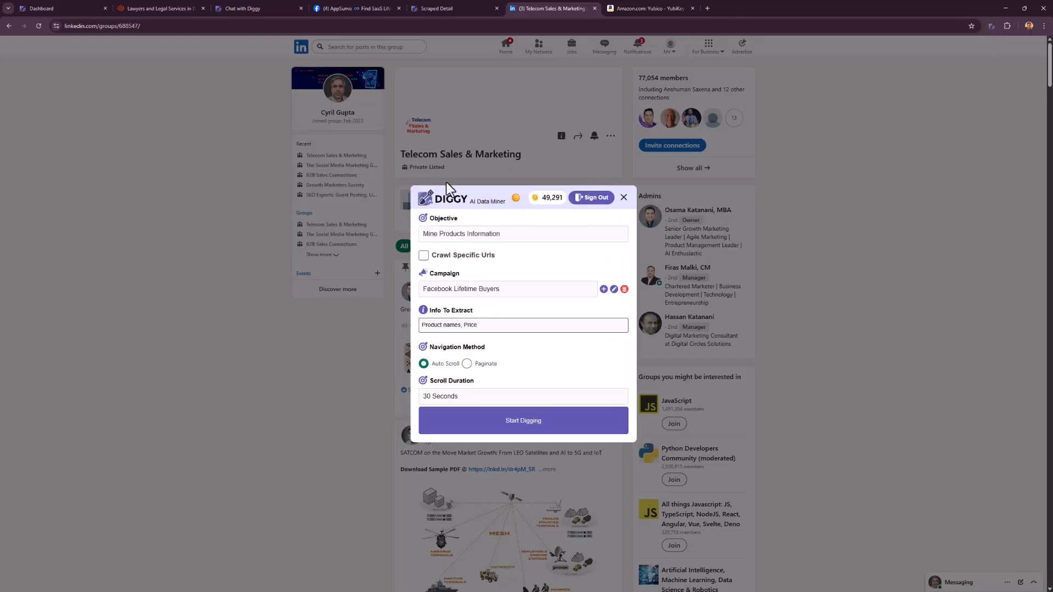
click(487, 290)
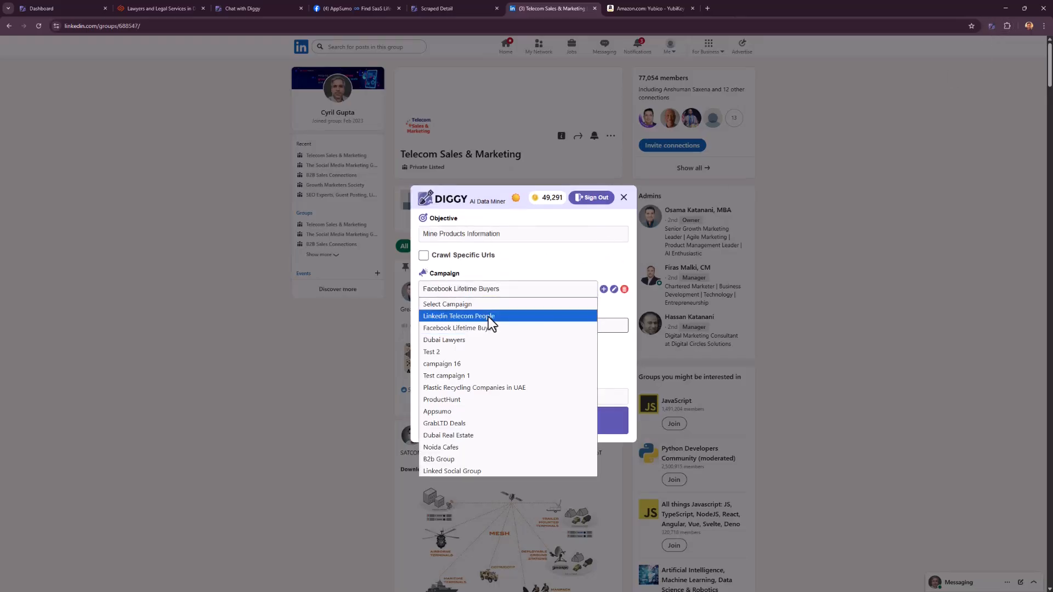
click(488, 317)
click(478, 237)
click(482, 259)
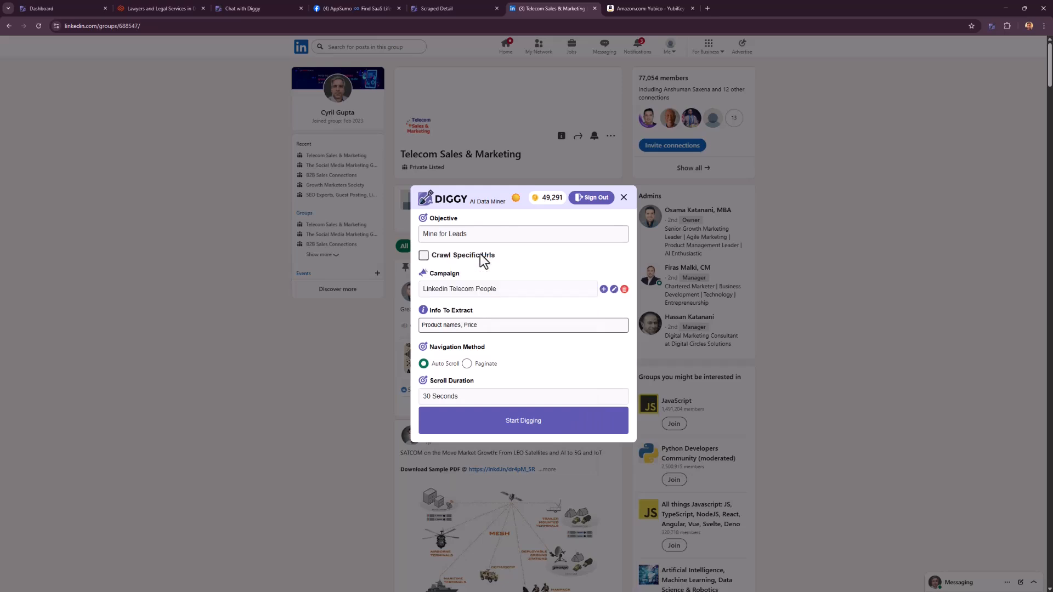
Set the information to extract from the LinkedIn group to "phone number, name".
click(473, 324)
key(ctrl+a)
text(name)
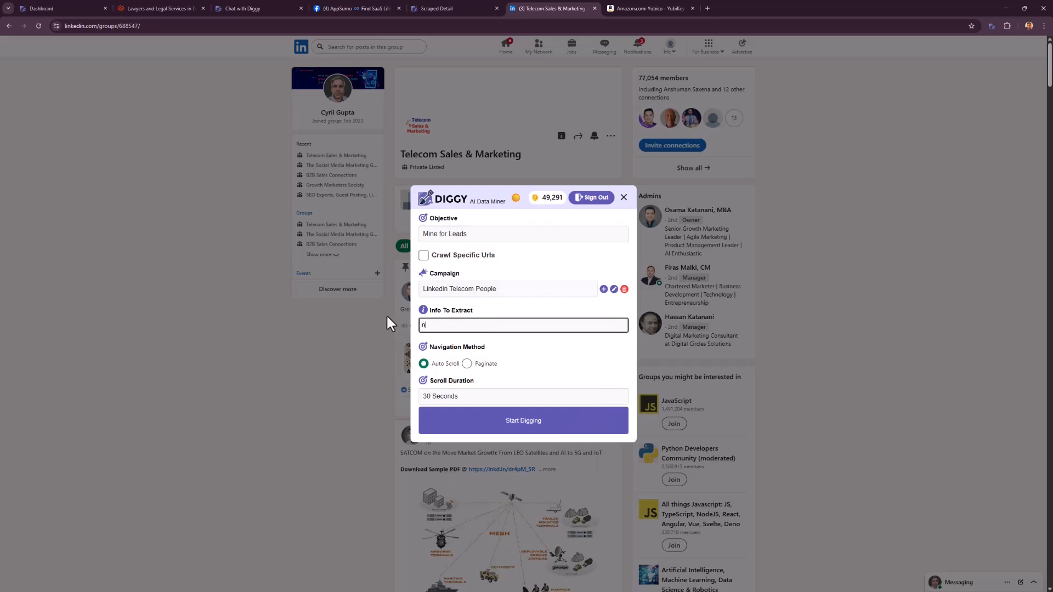
key(ctrl+a)
text(phone number, name)
Dig the LinkedIn group with a scroll duration of 45 seconds and open the scraped lead data.
click(548, 402)
click(552, 432)
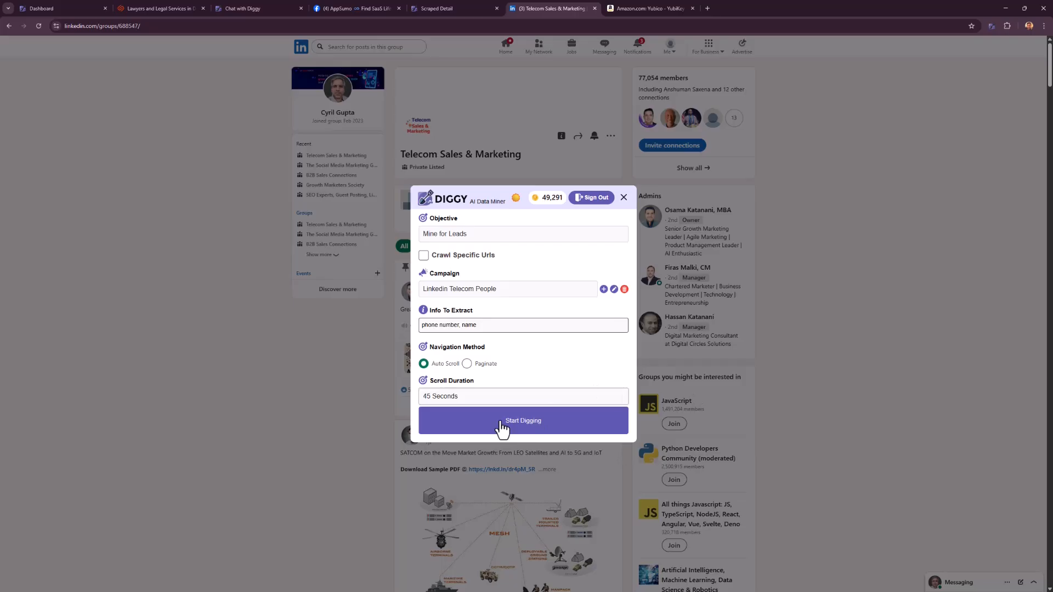
click(501, 422)
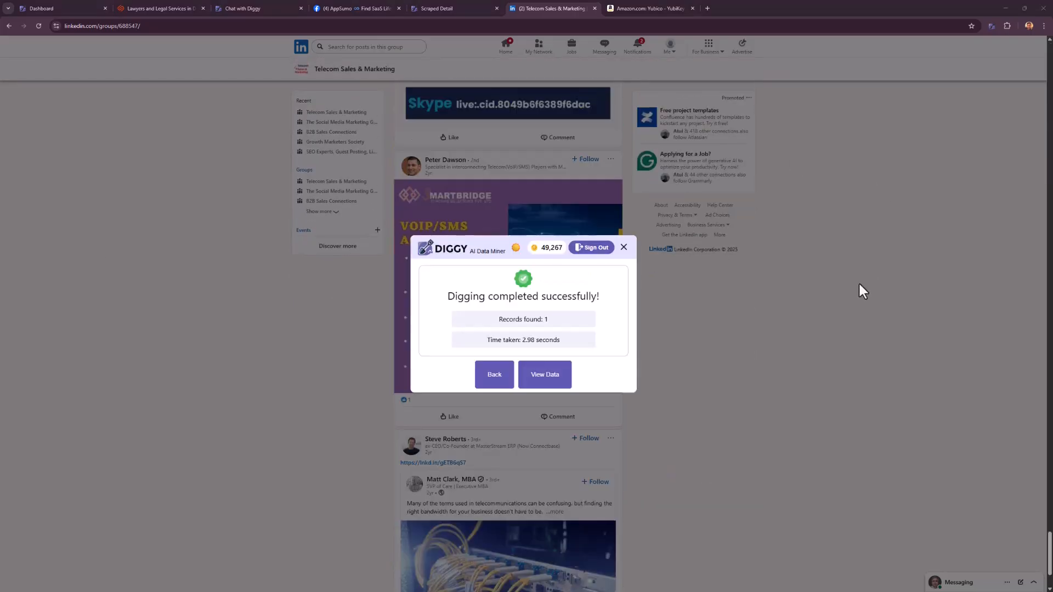
click(539, 382)
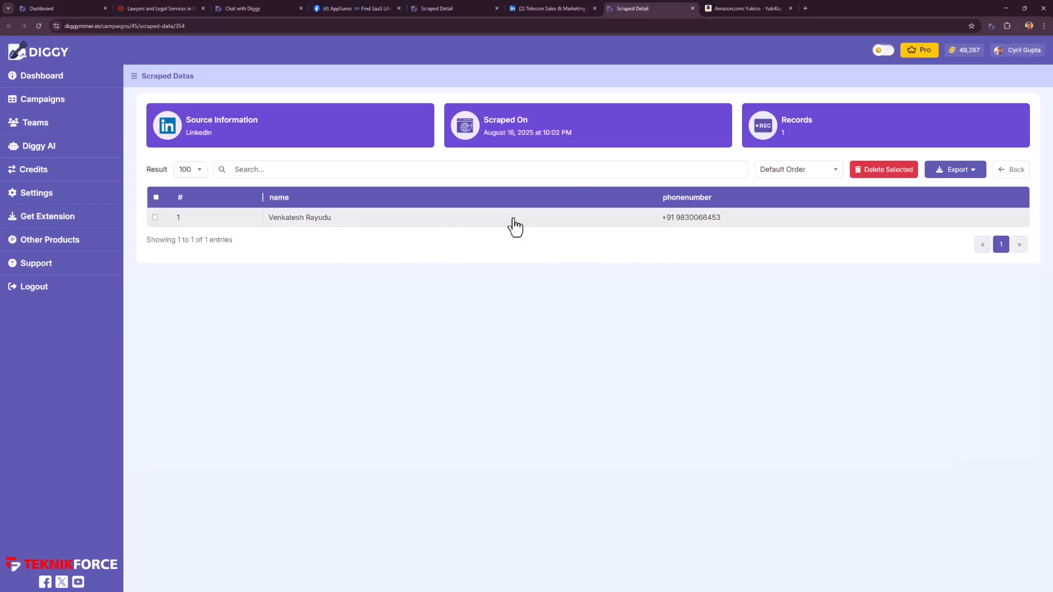
Close the LinkedIn scraped records and examine the Amazon YubiKey 5C NFC product page down to its customer reviews.
middle_click(629, 12)
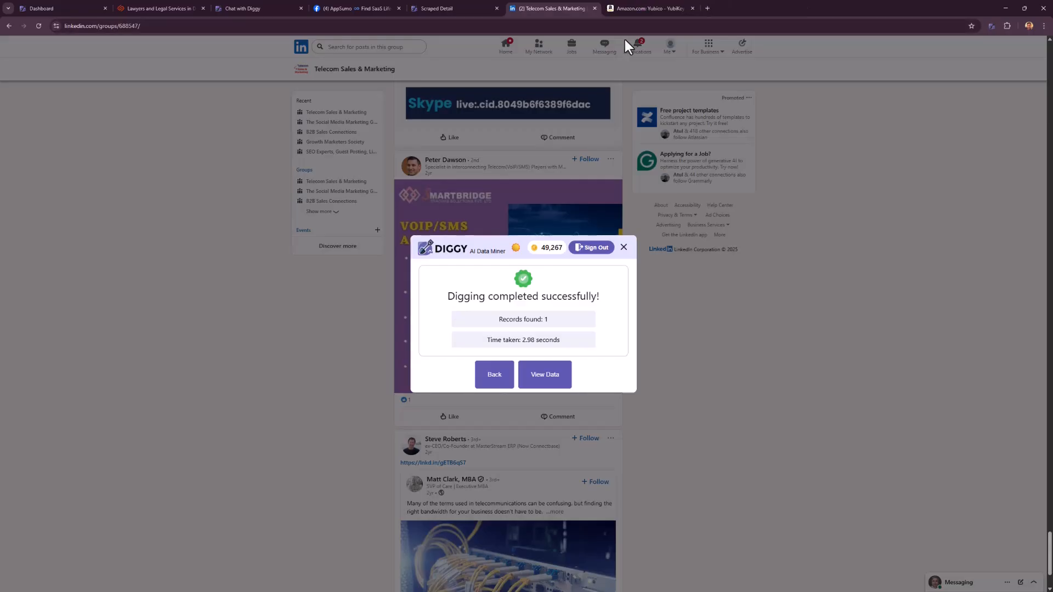
click(673, 7)
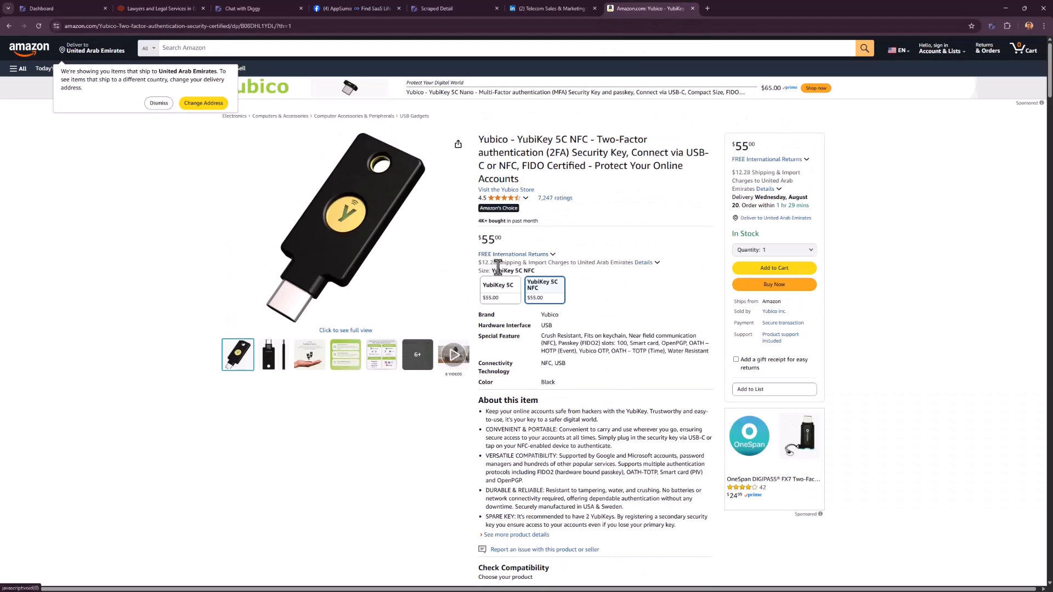
scroll(500, 275, down, 10)
scroll(526, 276, down, 20)
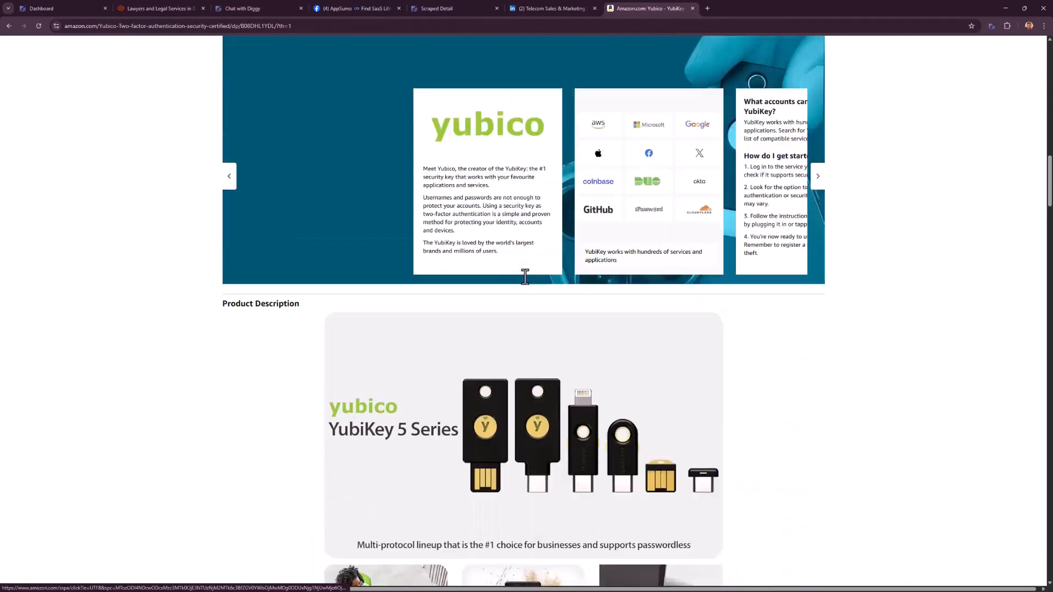
scroll(535, 281, down, 18)
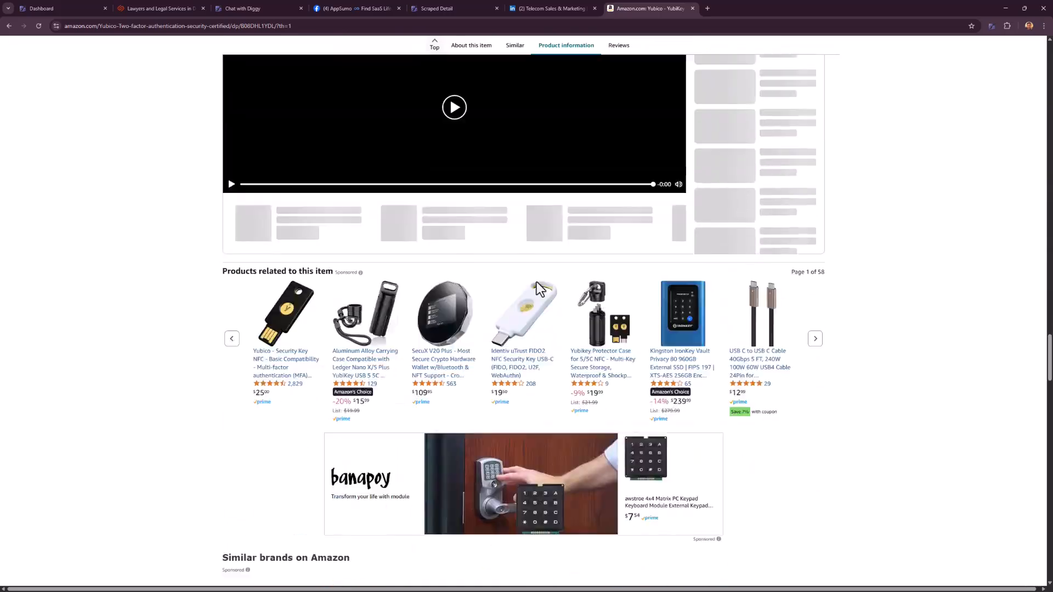
scroll(570, 294, up, 17)
scroll(562, 291, up, 3)
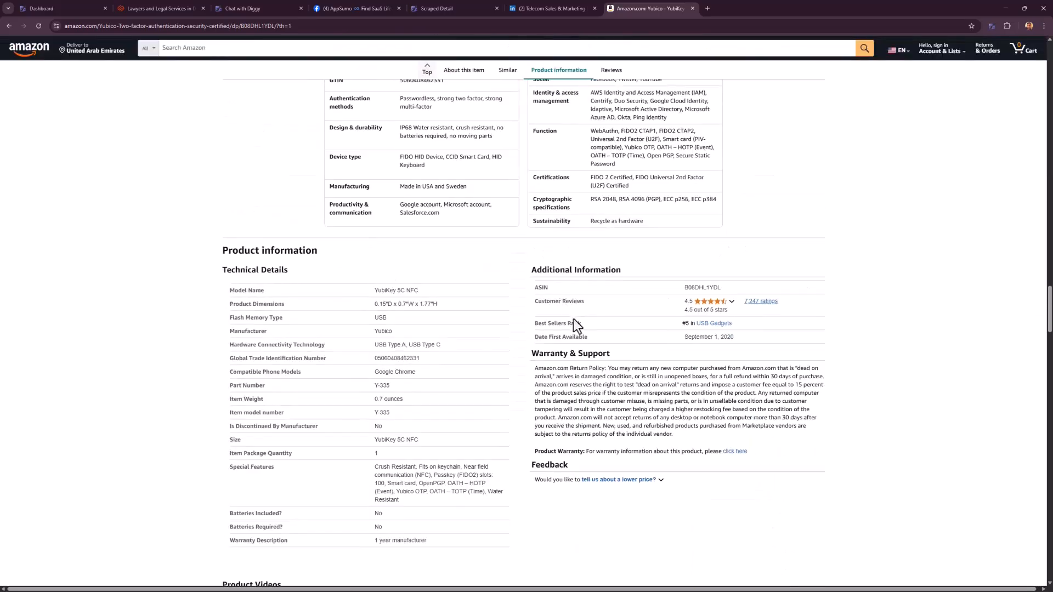
scroll(574, 318, down, 15)
scroll(564, 315, down, 15)
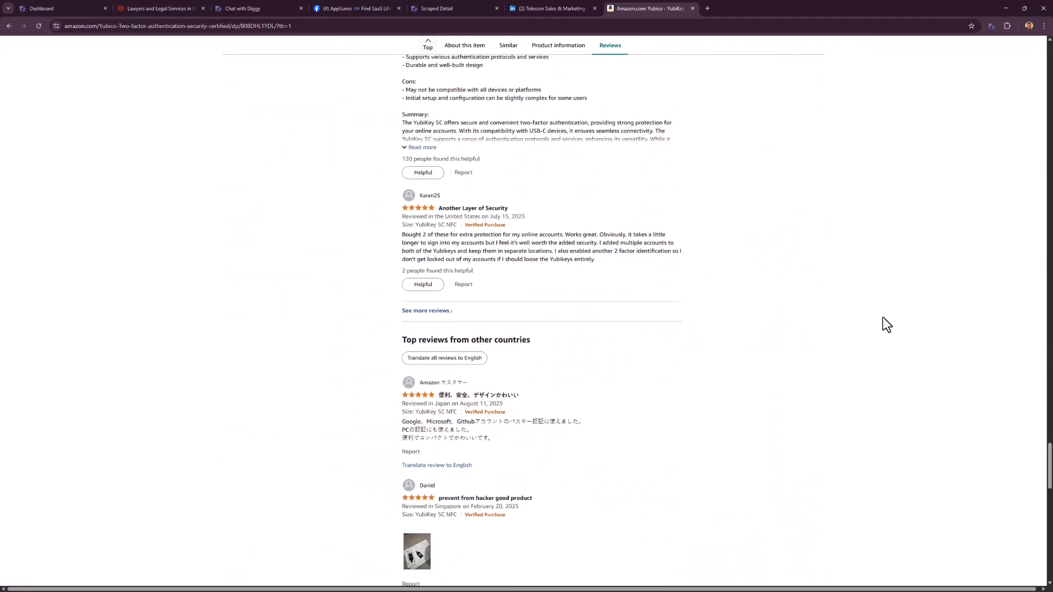
Open the Diggy extension on the Amazon product page and set the objective to Mine Products Information.
click(992, 28)
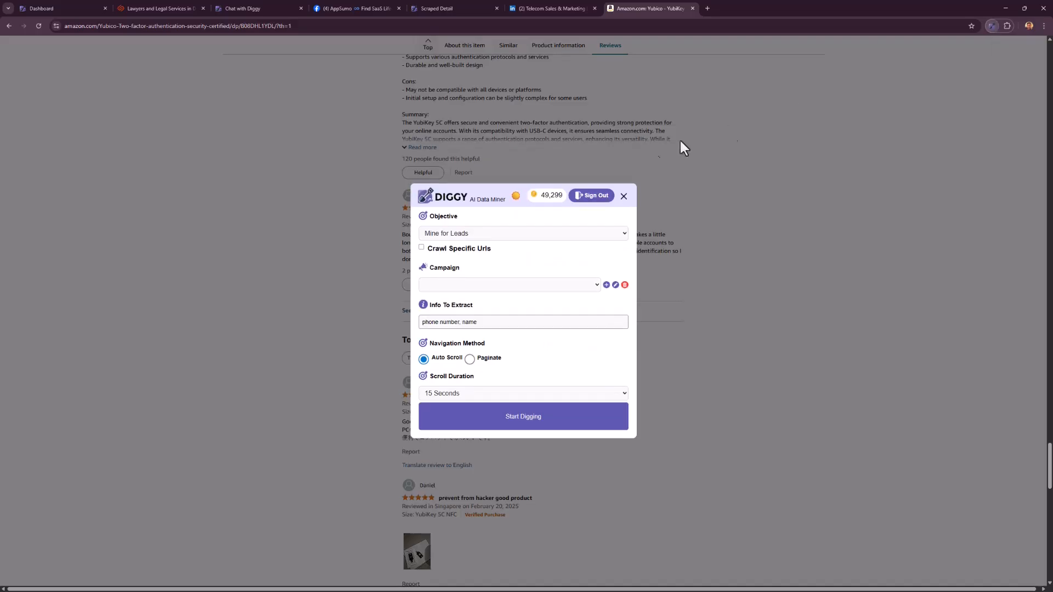
click(471, 233)
click(475, 260)
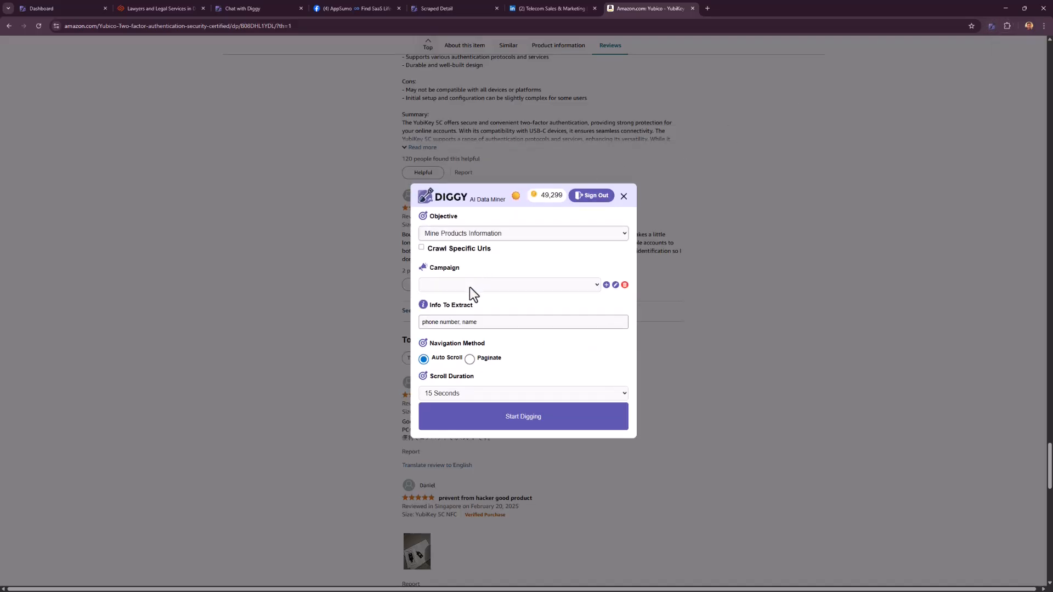
Add and save a new Diggy campaign named "Amazon Product Reviews" for this dig.
click(470, 285)
click(540, 283)
click(606, 285)
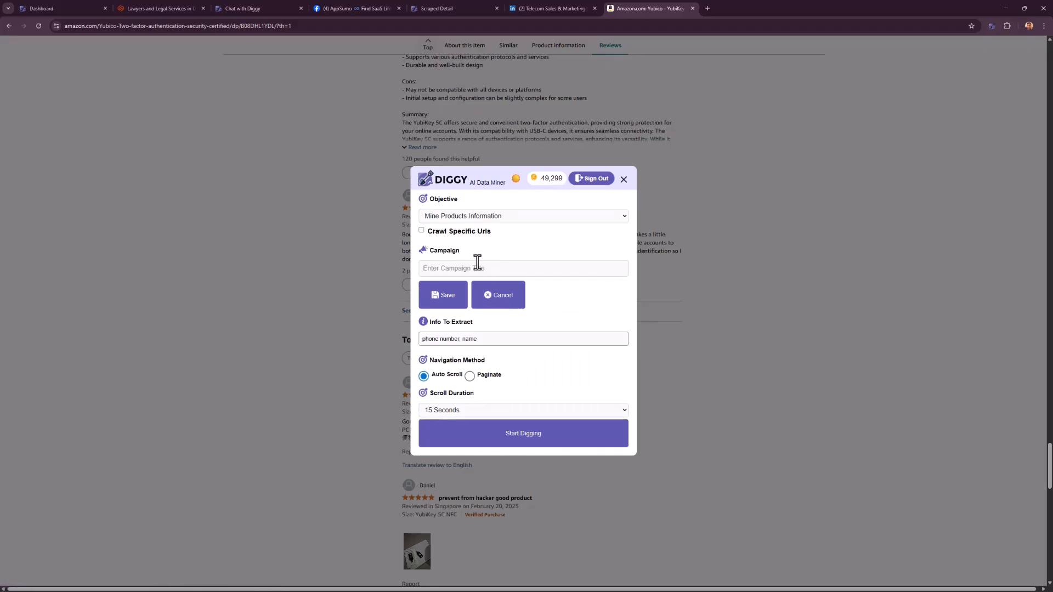
click(478, 267)
text(Amazon )
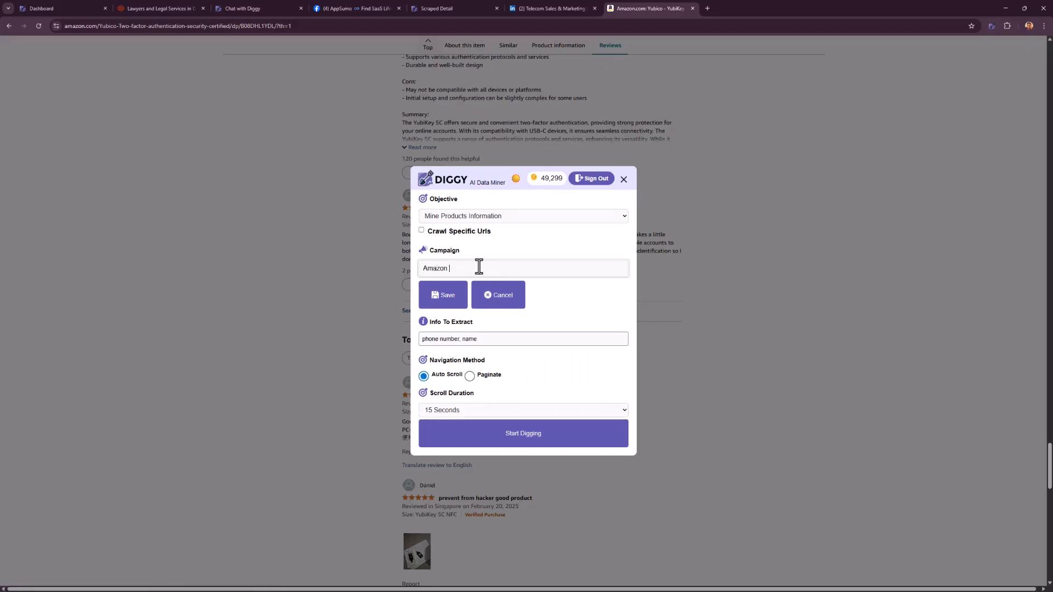
text(Product Reviews)
click(442, 297)
Set the information to extract from the Amazon page to "Name of reviewer, review".
drag(492, 340, 401, 341)
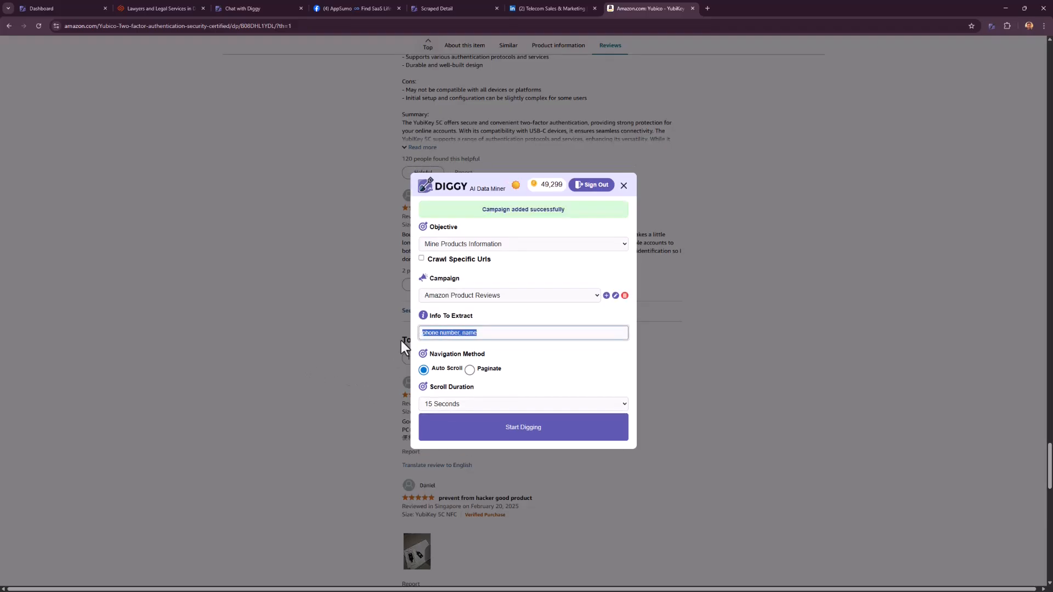
text(Name of reviewer, erview)
key(BackSpace)
key(BackSpace)
key(BackSpace)
key(BackSpace)
key(BackSpace)
key(BackSpace)
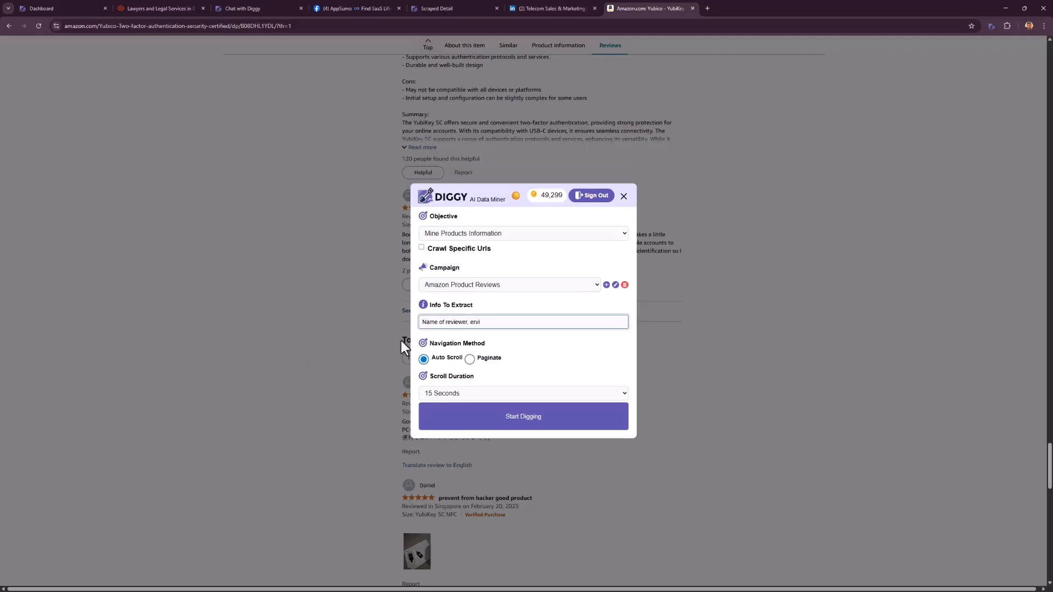
text(review)
Dig the Amazon product page from its beginning with a scroll duration of 30 seconds and open the scraped reviews.
scroll(776, 291, up, 20)
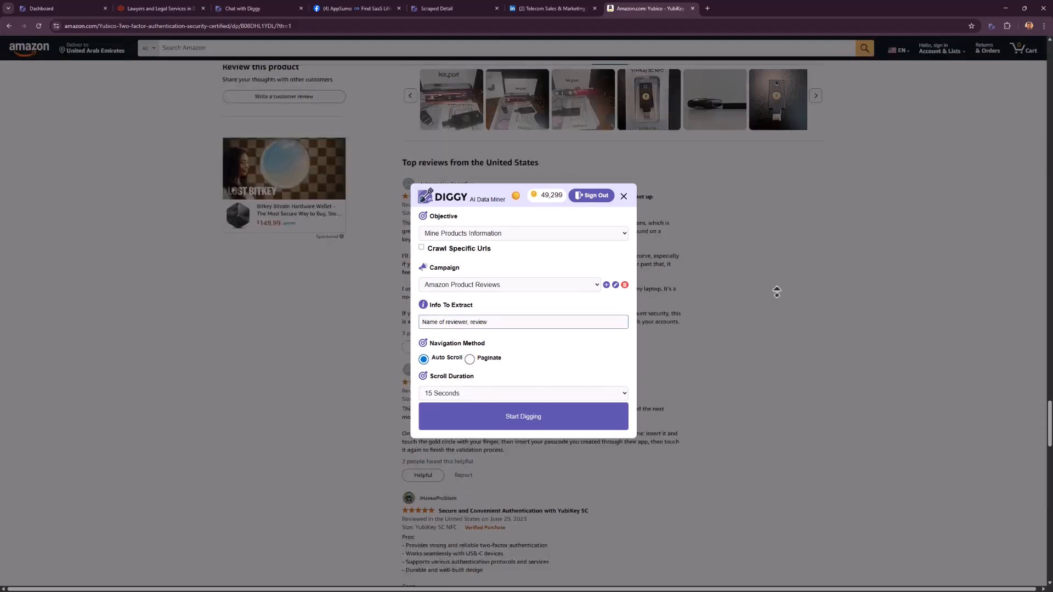
click(510, 386)
click(481, 414)
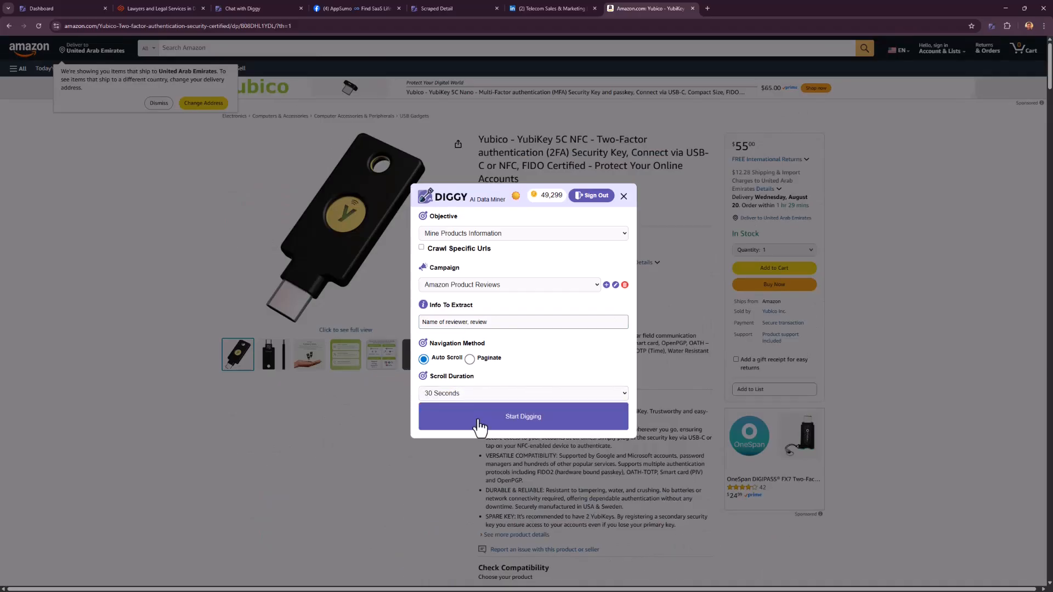
click(478, 420)
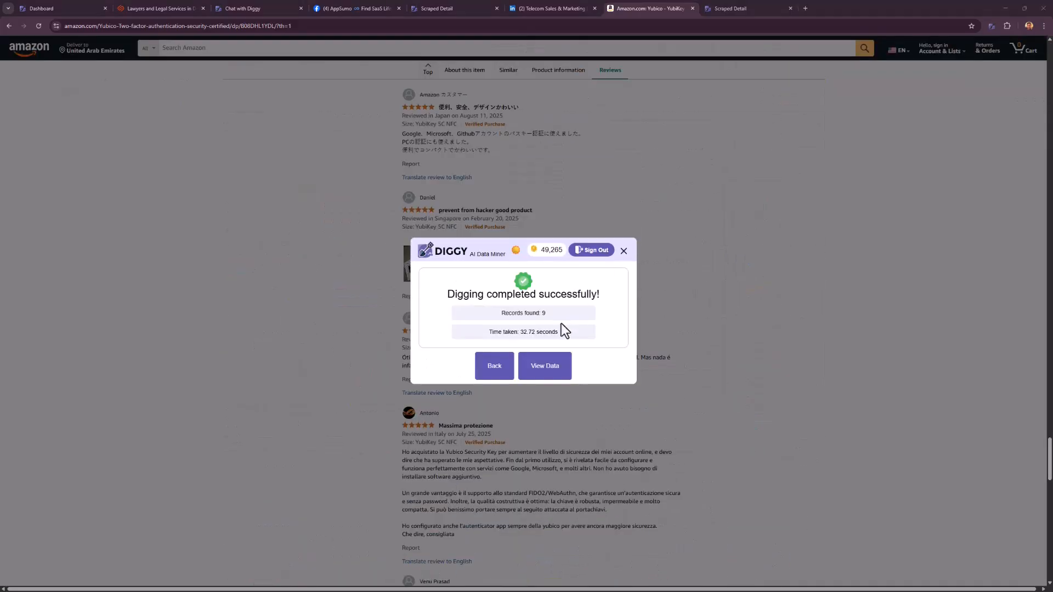
click(749, 8)
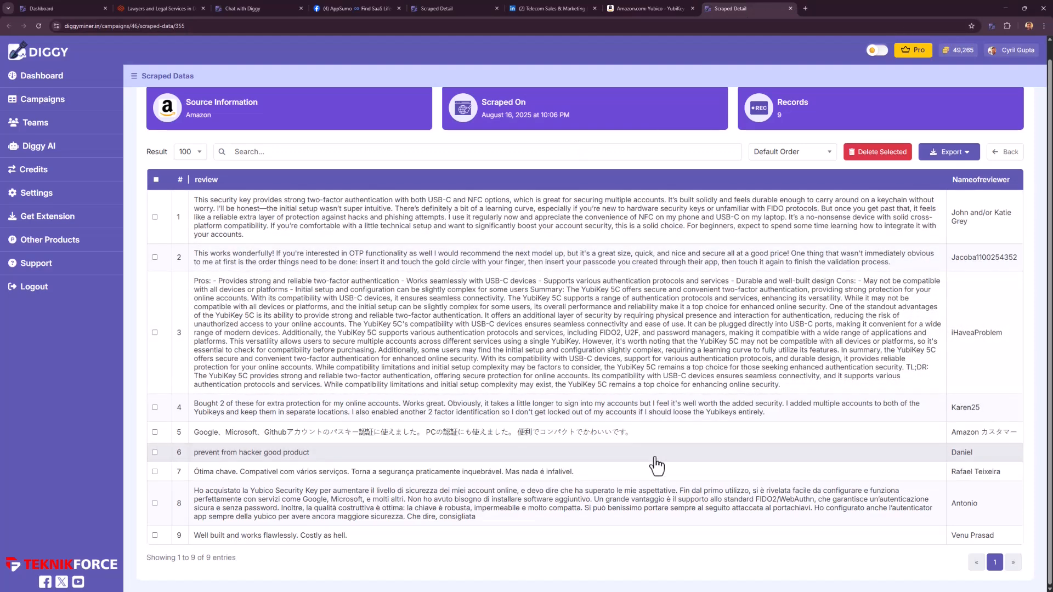
scroll(658, 466, up, 1)
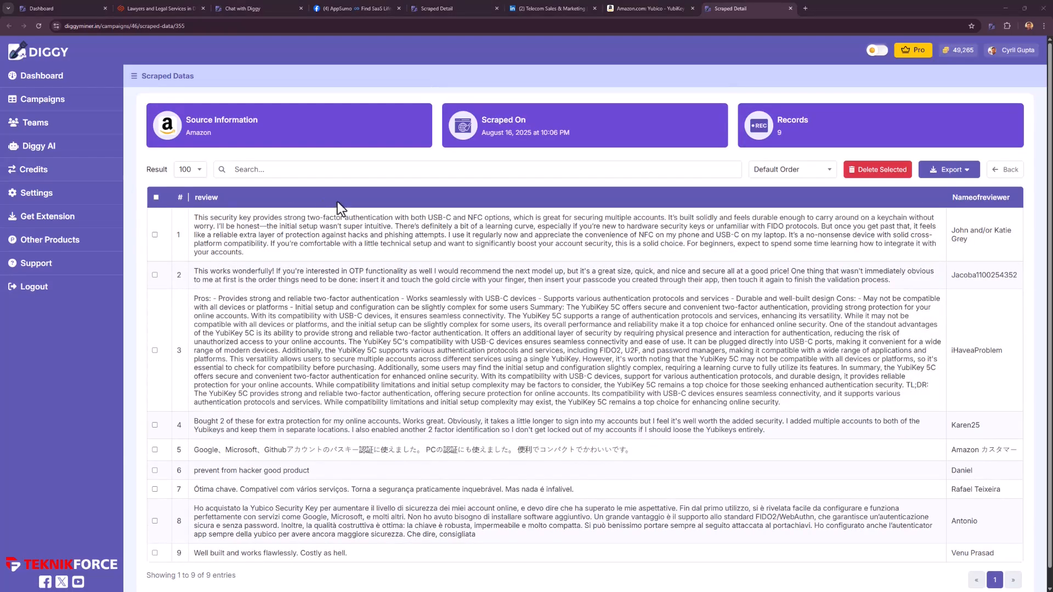
Start a new Diggy AI chat based on the data scraped from Amazon.
click(17, 149)
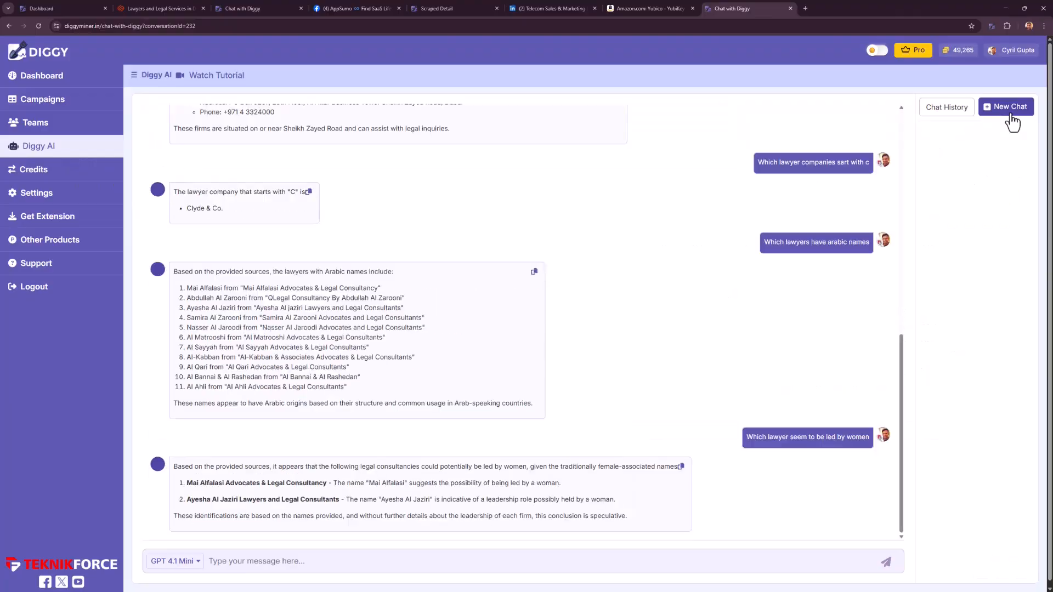
click(1011, 117)
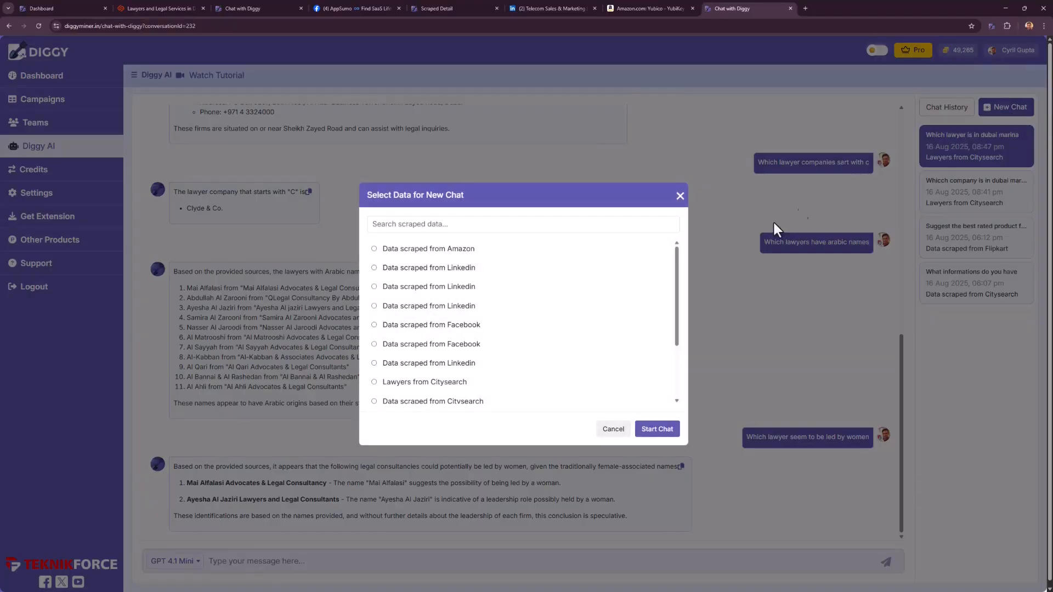
click(657, 430)
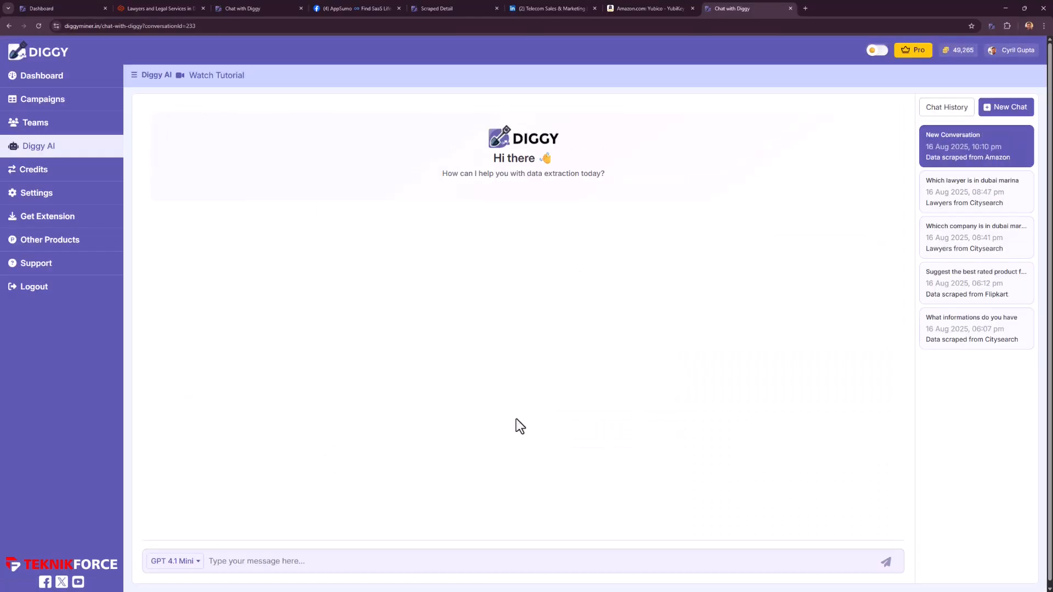
Ask Diggy AI "Can you tell me waht was the thing that people disliked most about this product".
click(486, 562)
text(Can you tell me waht was the thing that people disliked most about this)
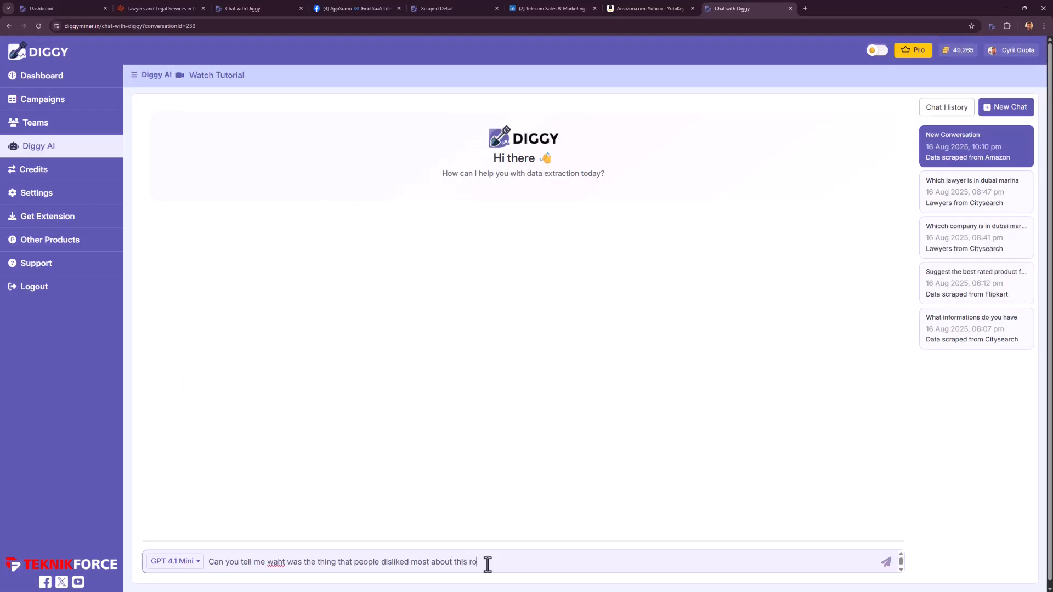
text( product)
key(Return)
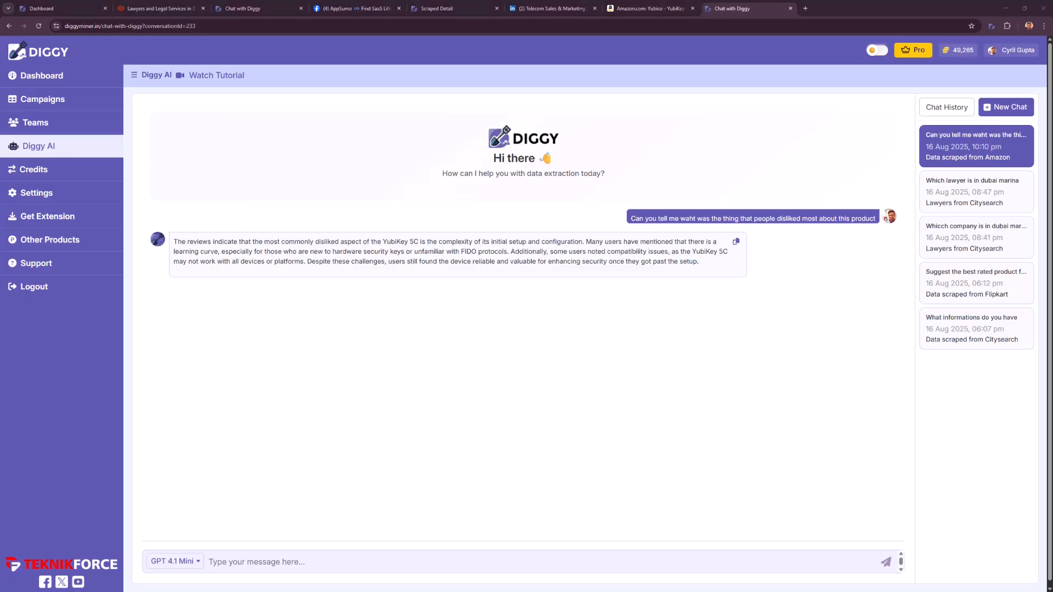
Read Diggy AI's answer about the product's most disliked aspect, highlighting its key passages.
drag(378, 242, 466, 271)
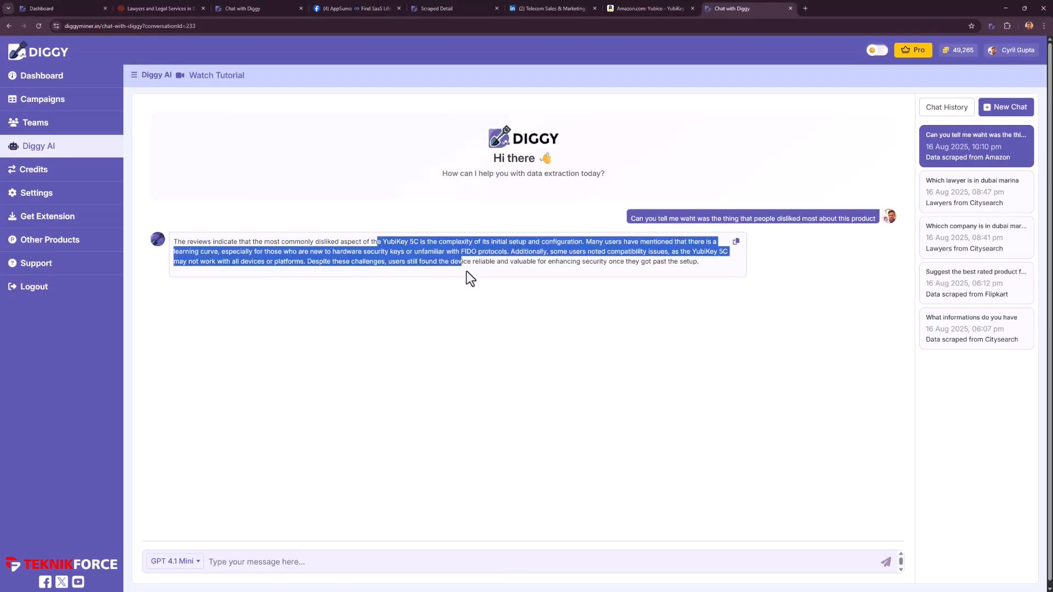
click(528, 268)
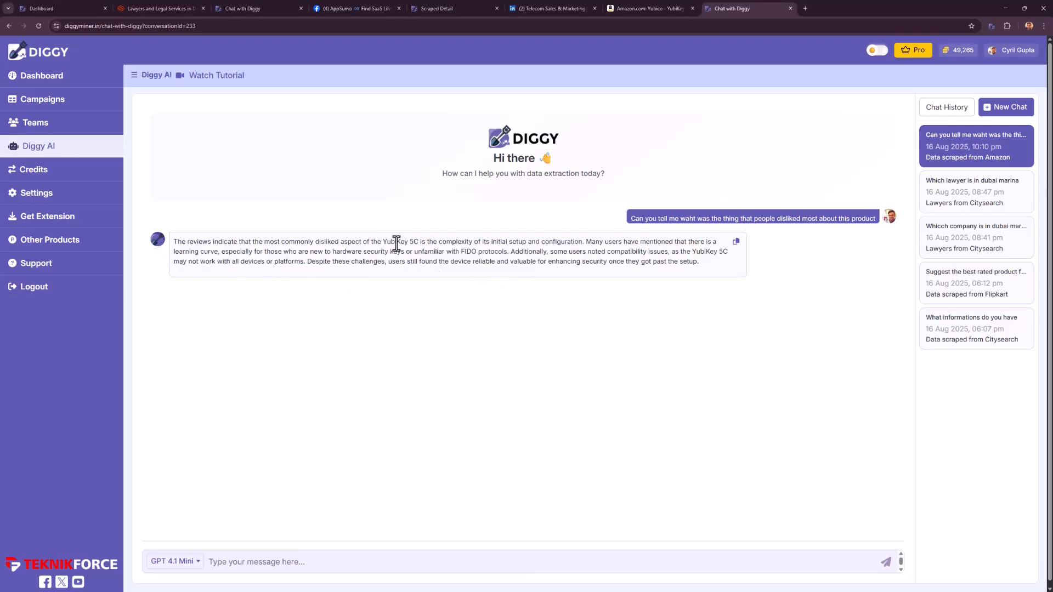
drag(456, 242, 515, 247)
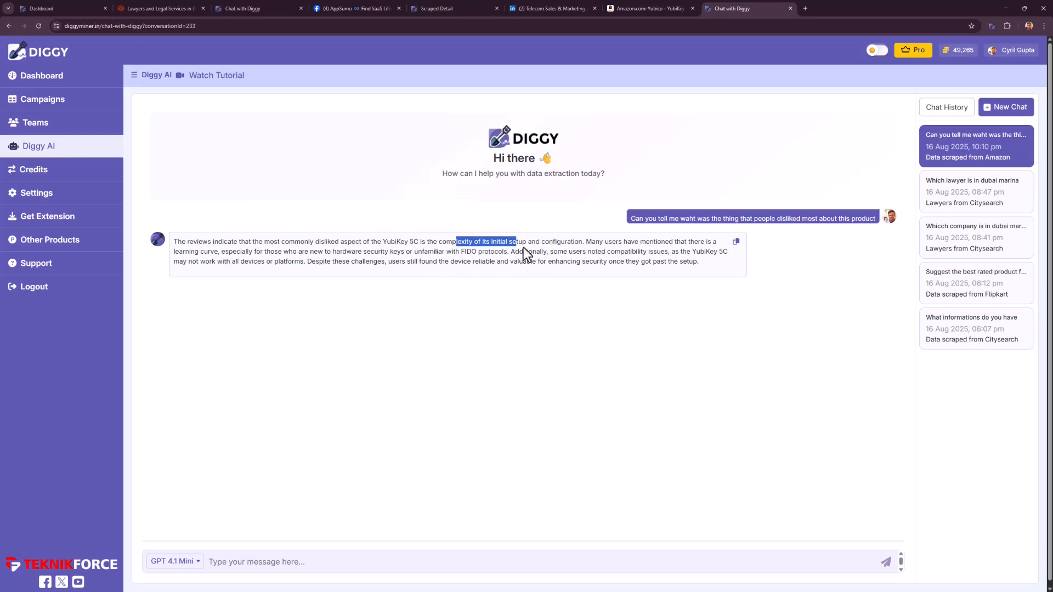
click(524, 248)
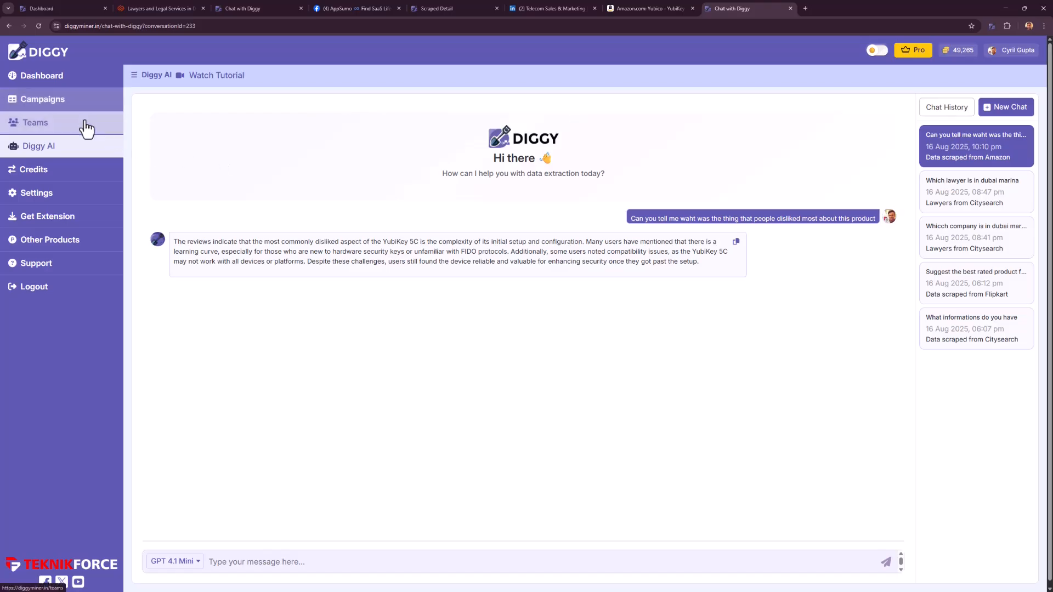
Open the list of Diggy campaigns.
click(99, 109)
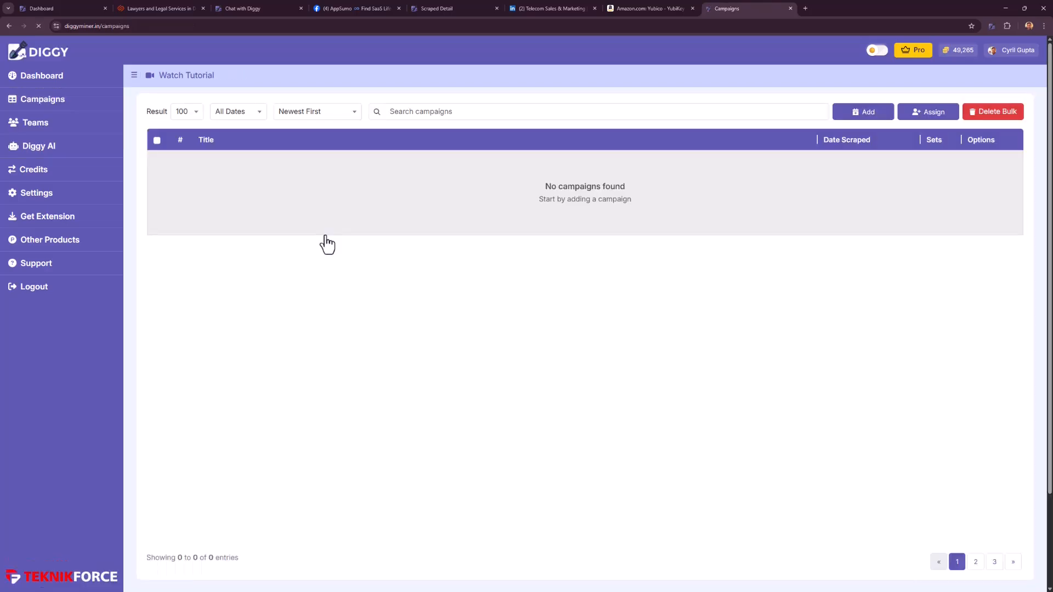